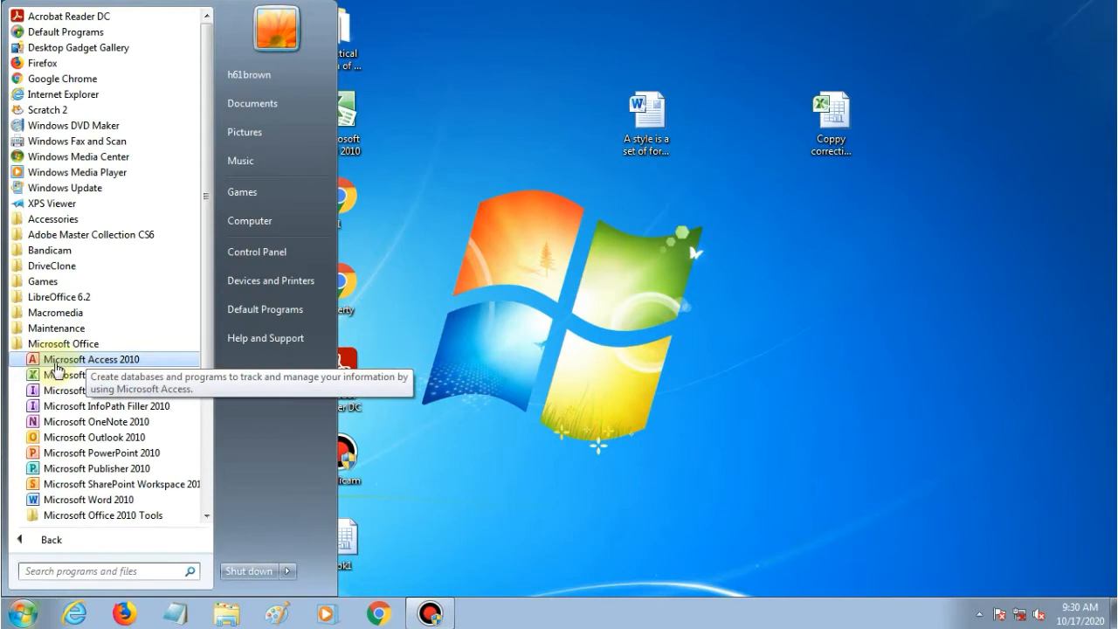
Launch Access 2010 from the Start menu and close the Office Activation Wizard.
left_click(105, 365)
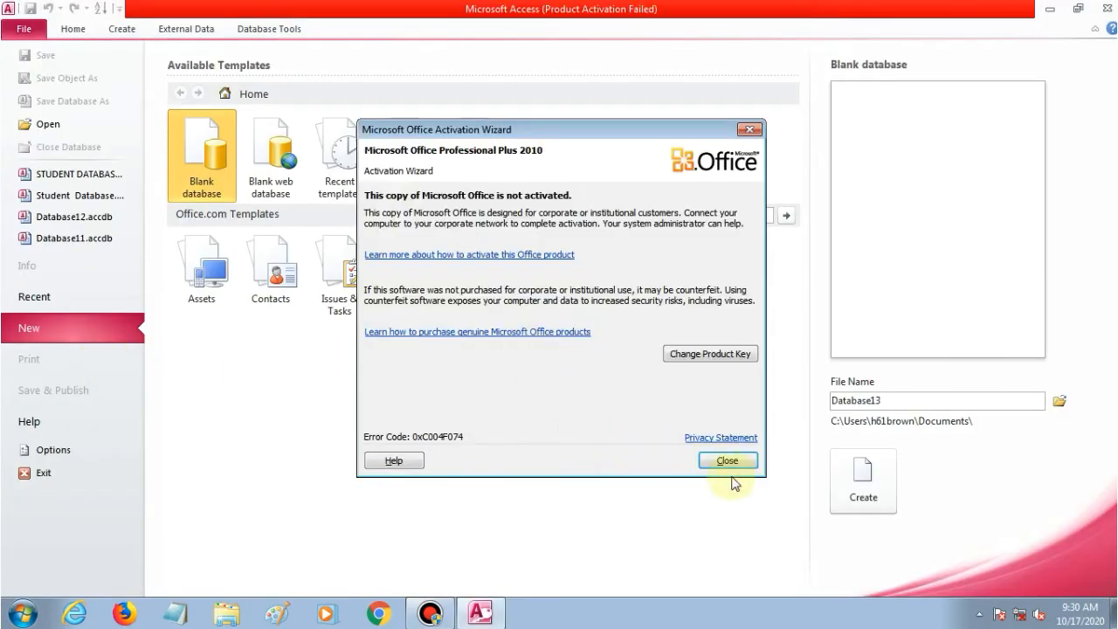
left_click(736, 463)
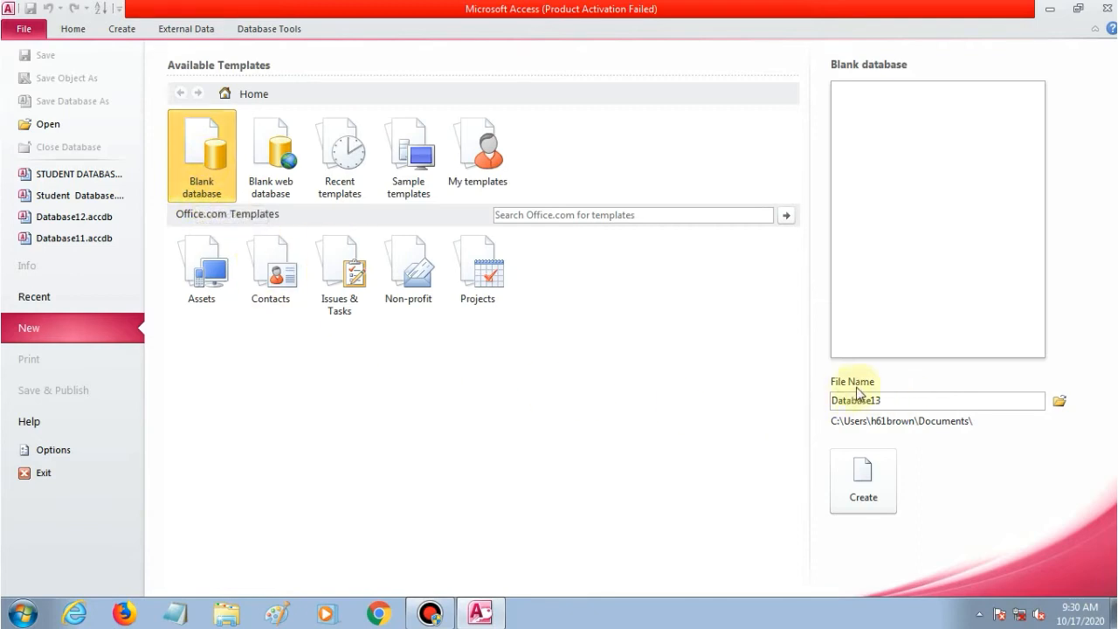
Create a blank database named 'Student Database', overwriting the existing file of that name.
left_click(906, 397)
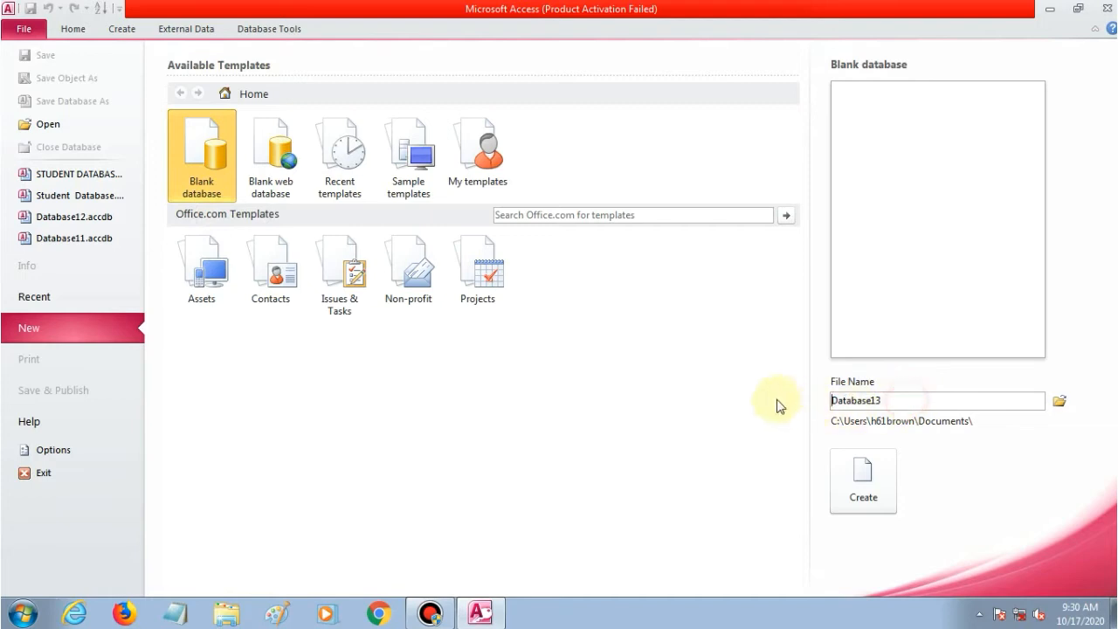
left_click(901, 407)
key("BackSpace")
key("BackSpace")
key("BackSpace")
key("BackSpace")
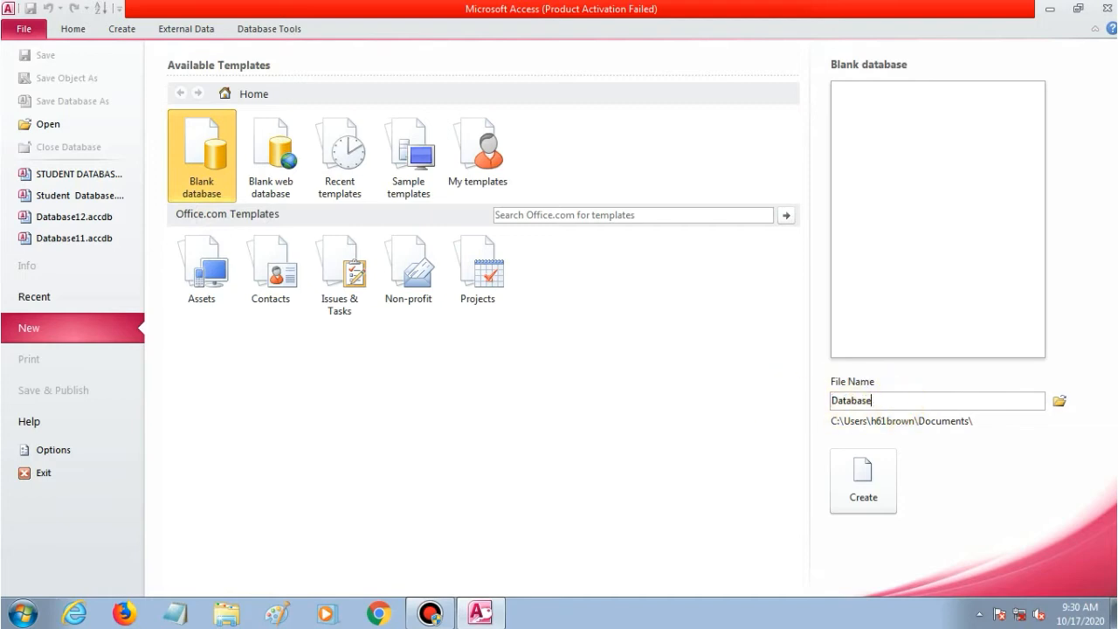
key("BackSpace")
key("BackSpace")
key("BackSpace")
key("BackSpace")
key("BackSpace")
key("BackSpace")
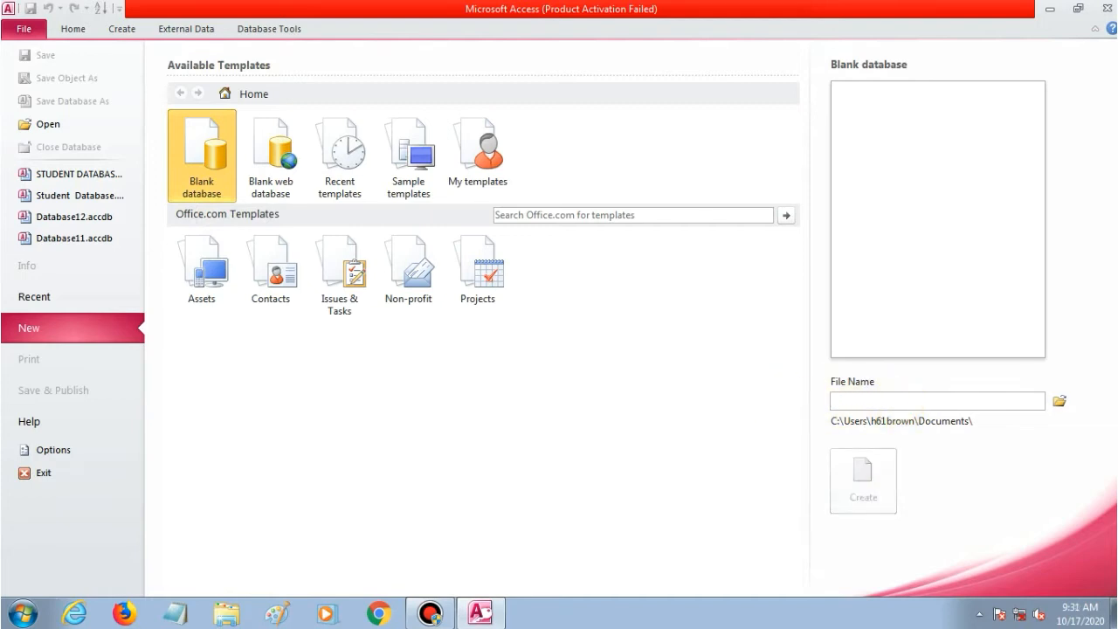
type("St")
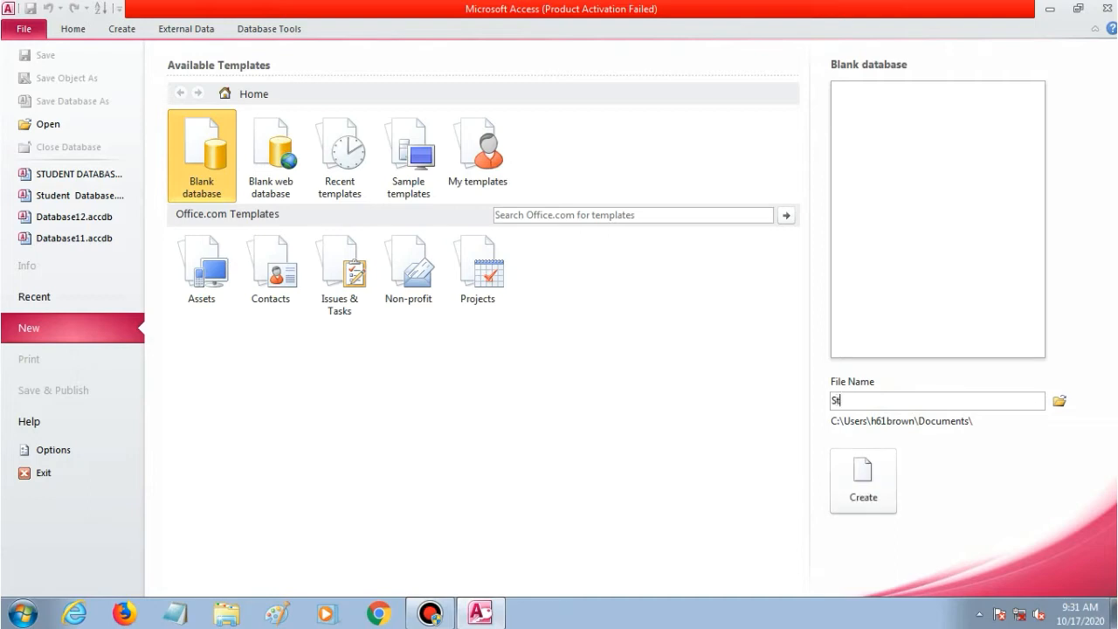
type("udent Database")
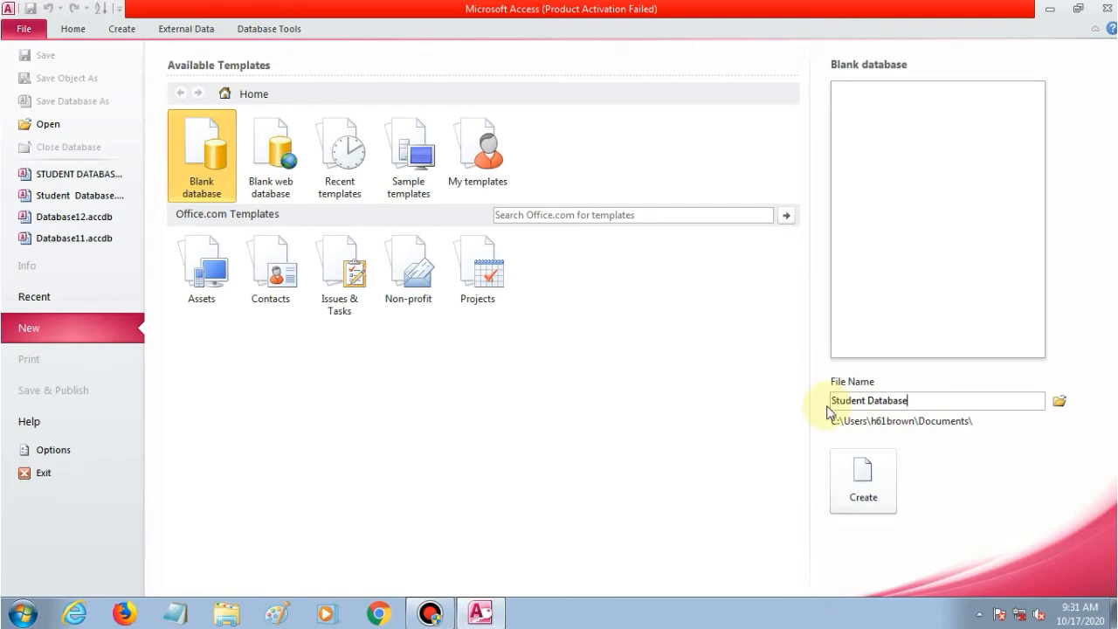
left_click(842, 458)
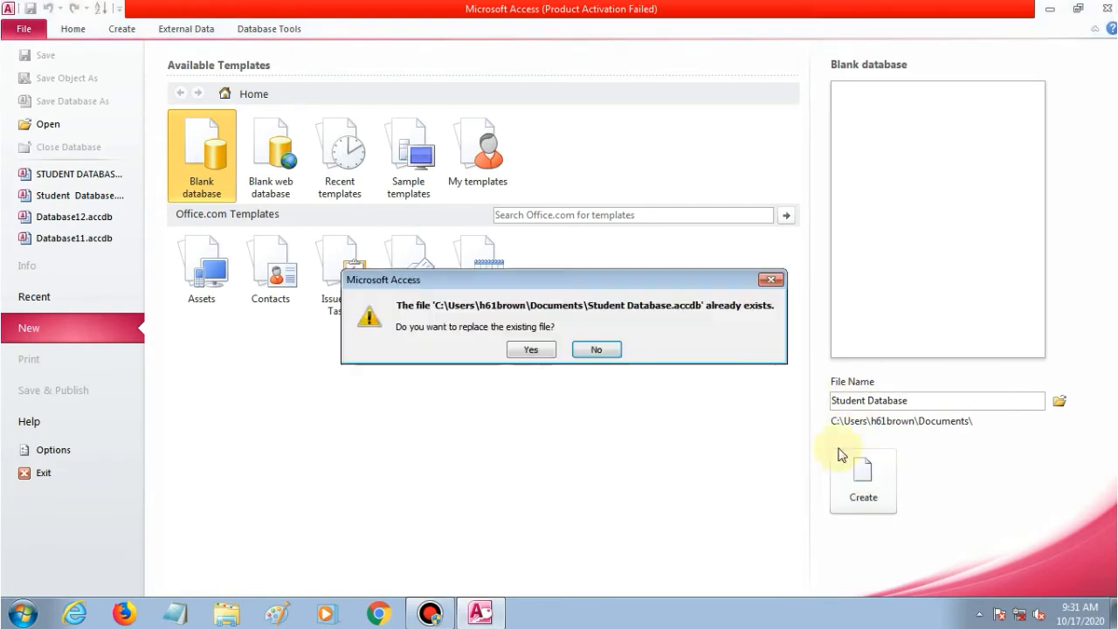
left_click(523, 351)
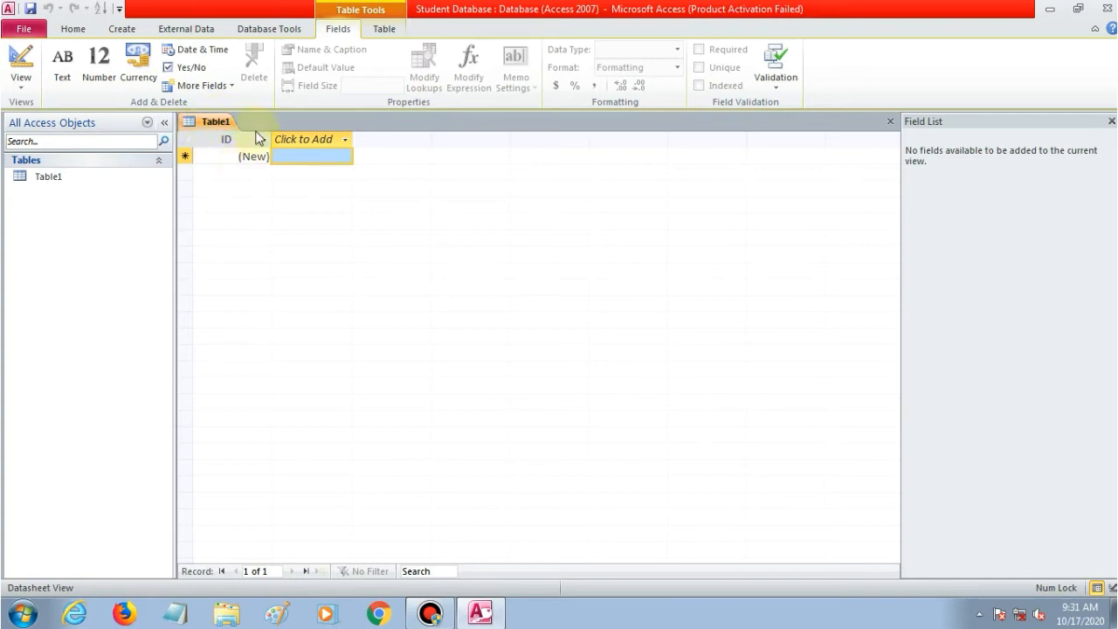
Switch Table1 to Design View, saving it as 'Student table'.
left_click(21, 85)
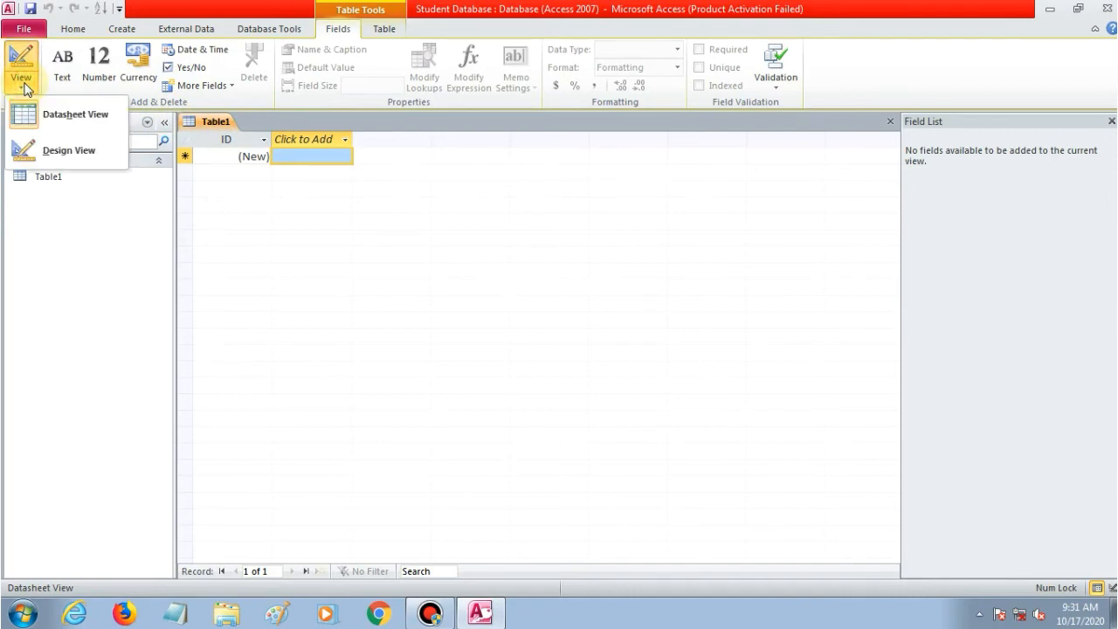
left_click(60, 153)
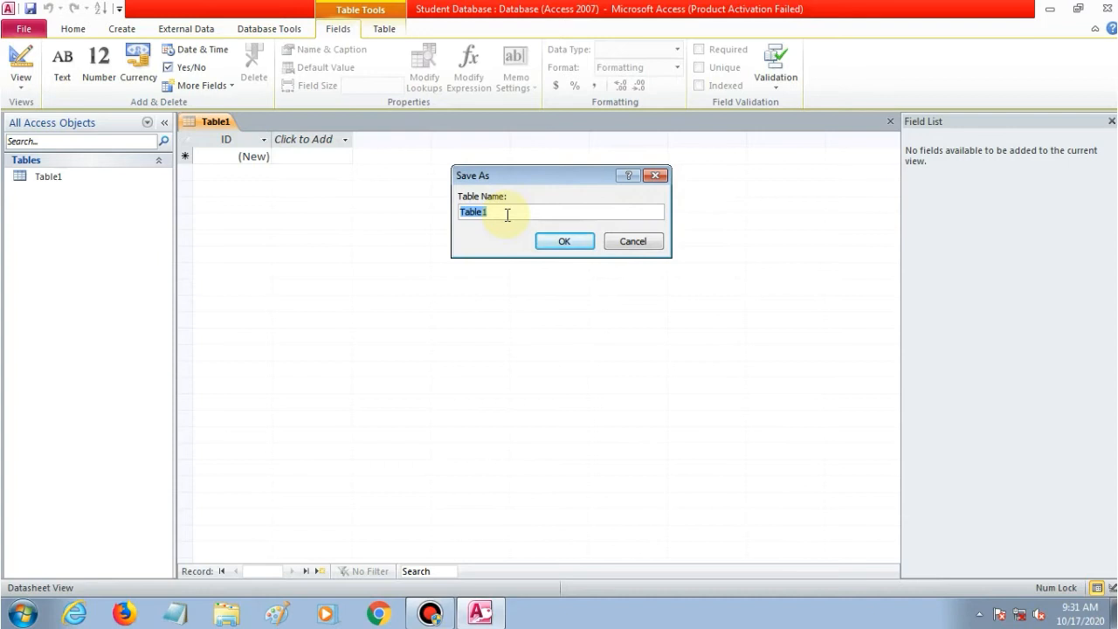
type("S")
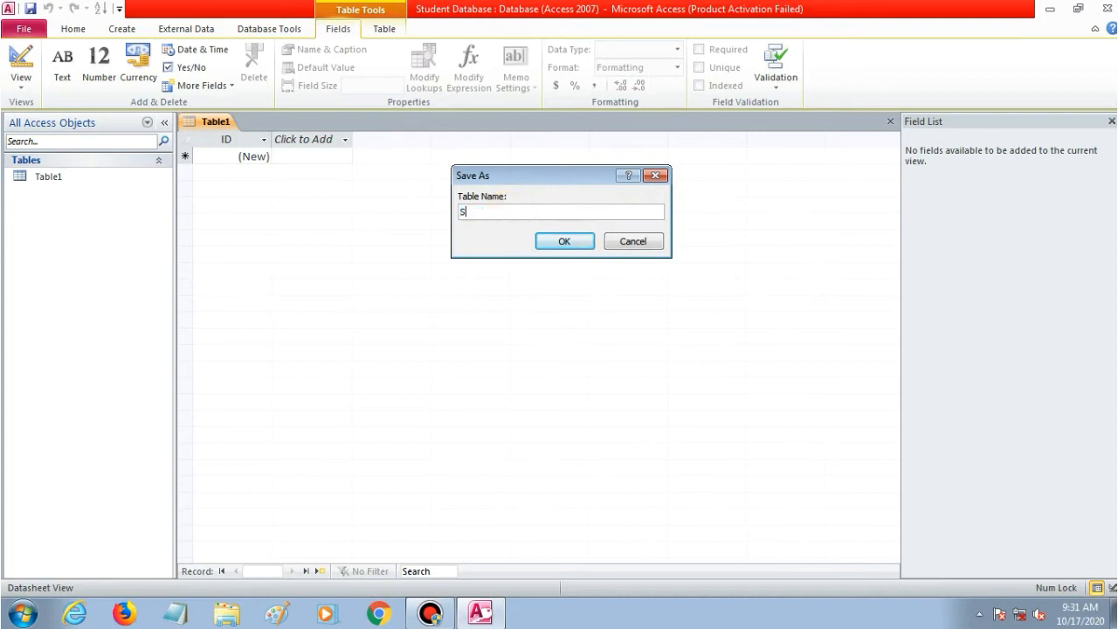
type("tudent table")
left_click(564, 241)
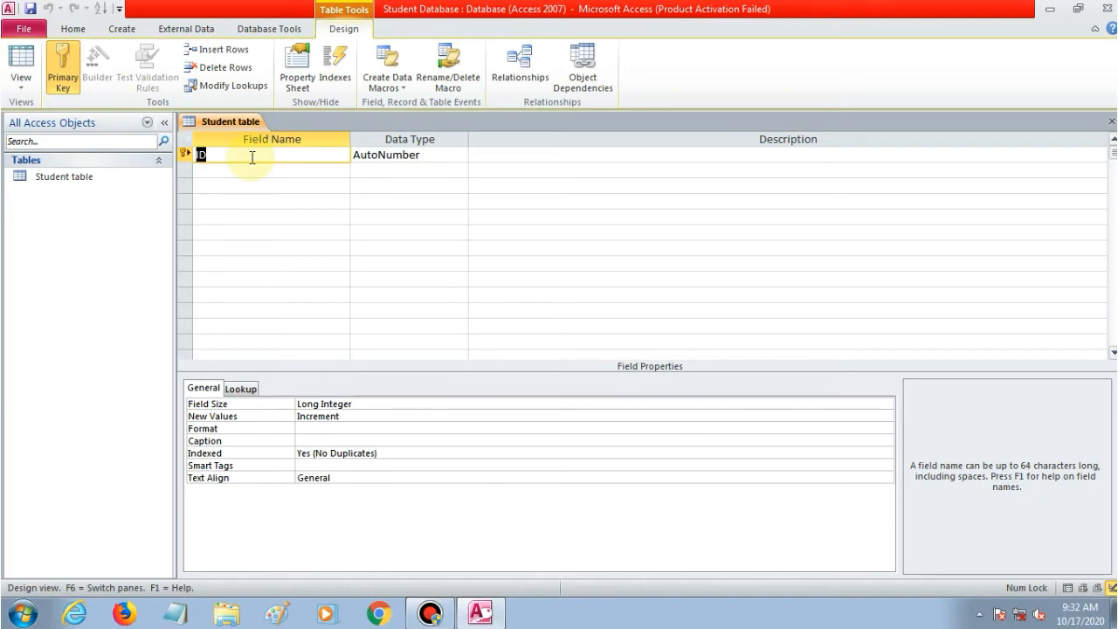
Rename the ID field to 'Roll No', leaving its data type as AutoNumber.
type("Rool")
key("BackSpace")
key("BackSpace")
type("llNo")
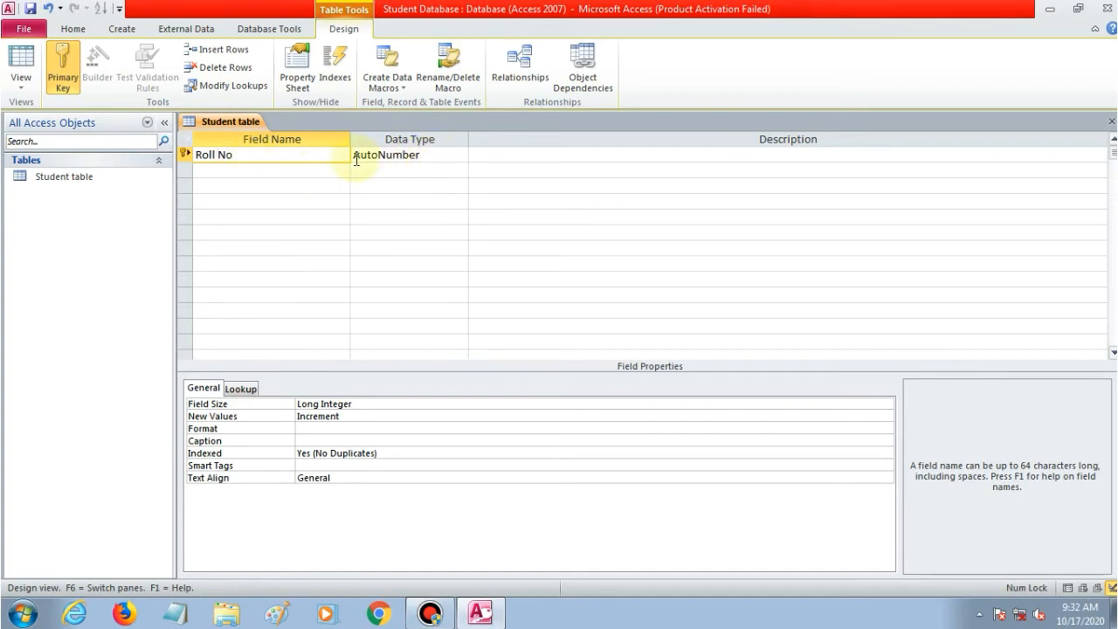
left_click(433, 156)
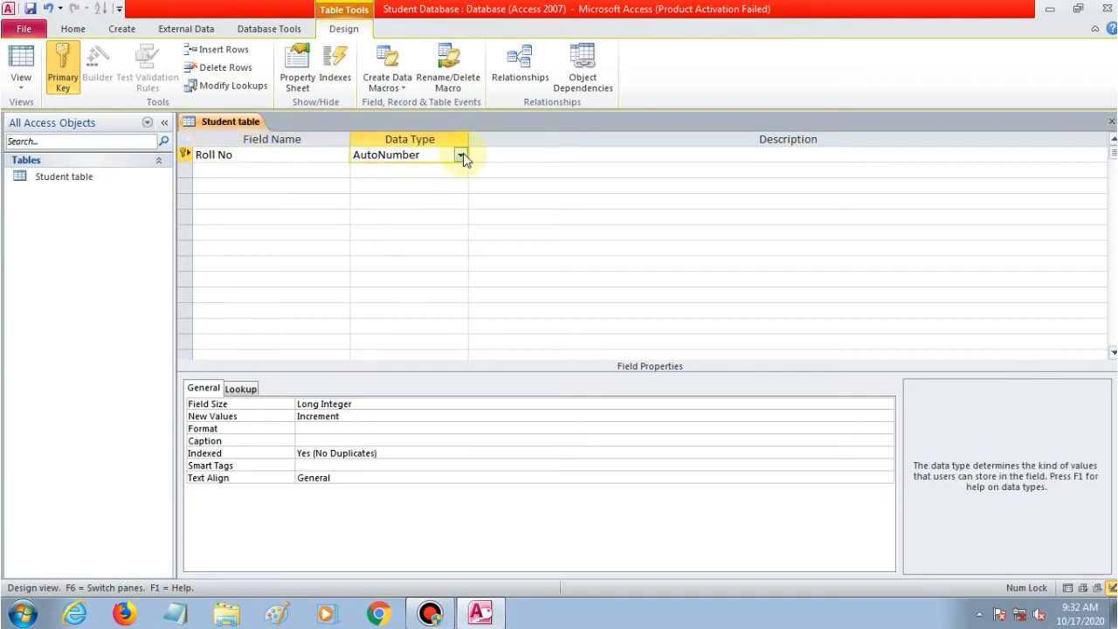
left_click(460, 155)
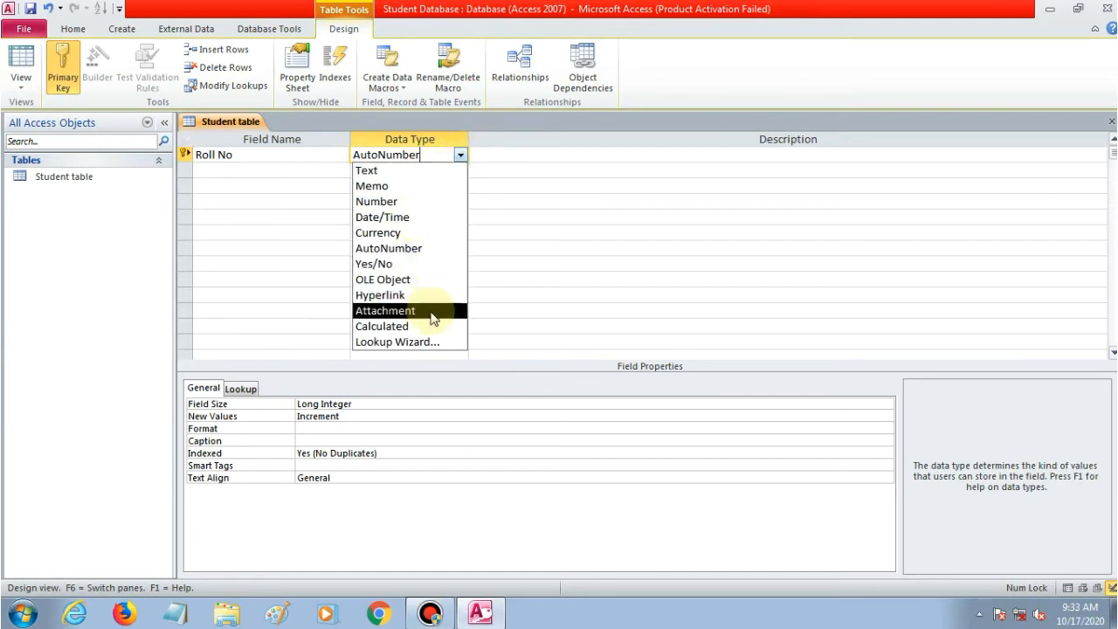
left_click(461, 156)
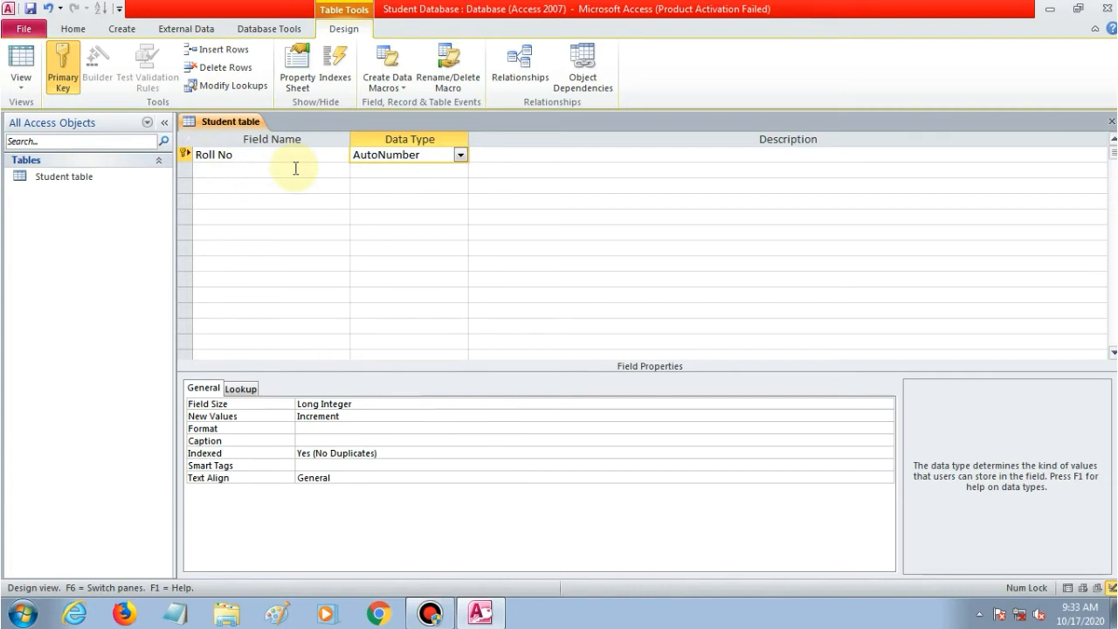
Add a second field 'Student Name' with Text data type, getting past the reserved-word warning.
left_click(292, 171)
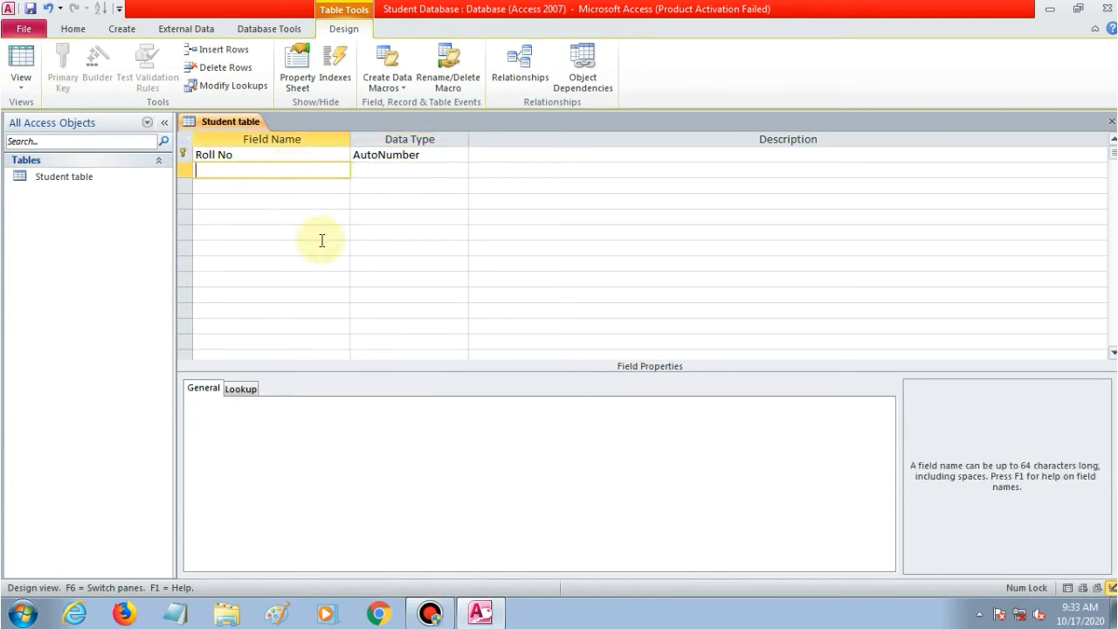
type("Student ")
type("Name")
key("Left")
key("Left")
key("Left")
key("Left")
key("BackSpace")
key("BackSpace")
key("BackSpace")
key("BackSpace")
key("BackSpace")
key("BackSpace")
key("BackSpace")
key("BackSpace")
left_click(384, 171)
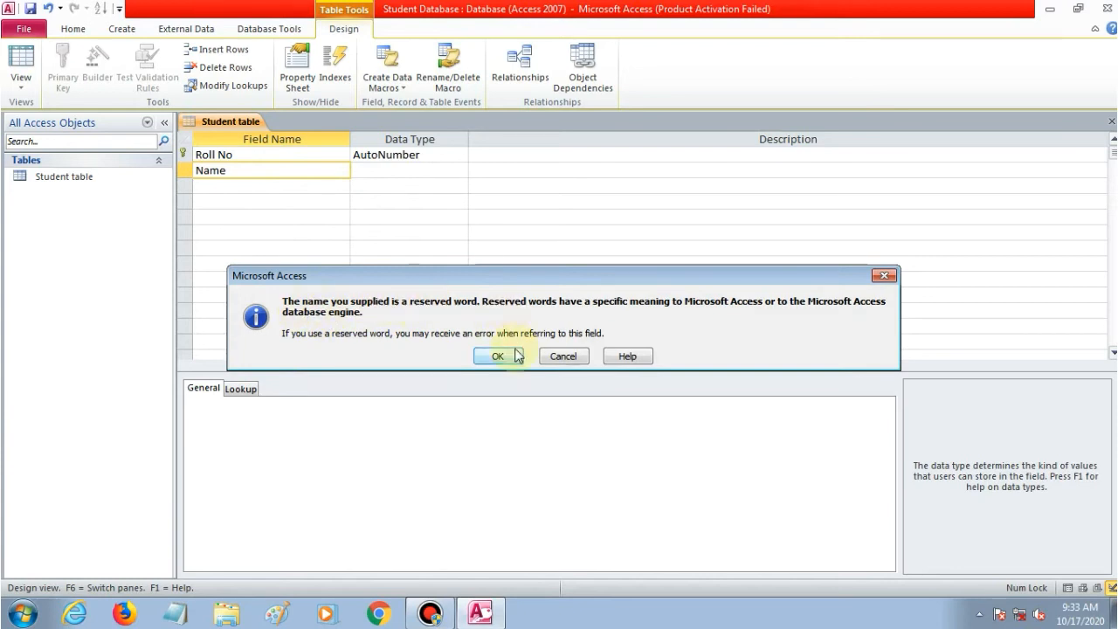
left_click(543, 355)
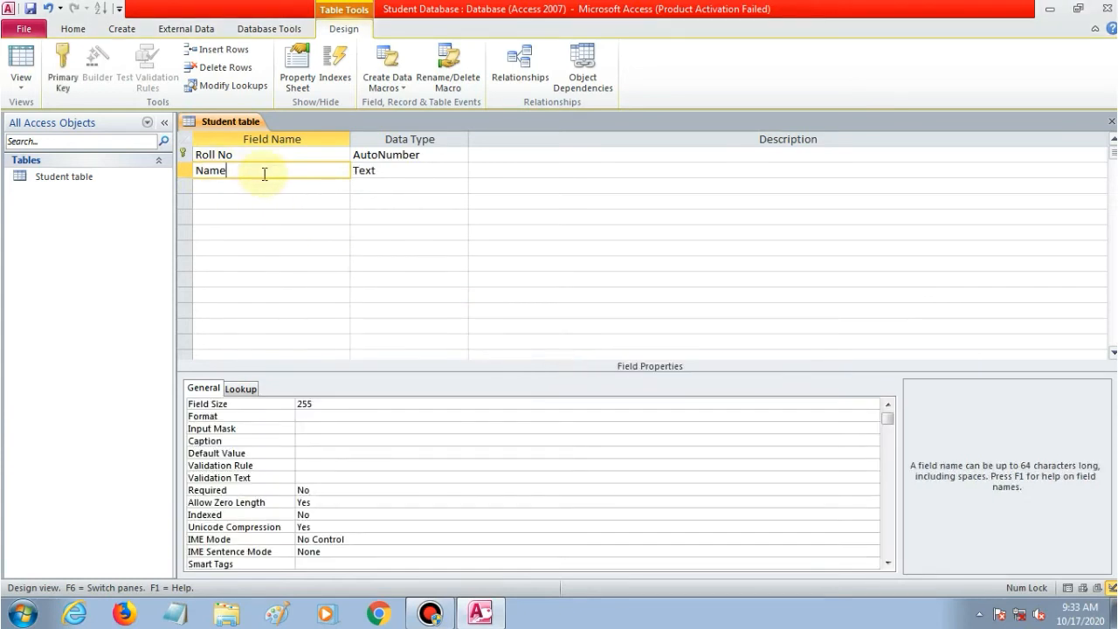
key("Home")
type("Student")
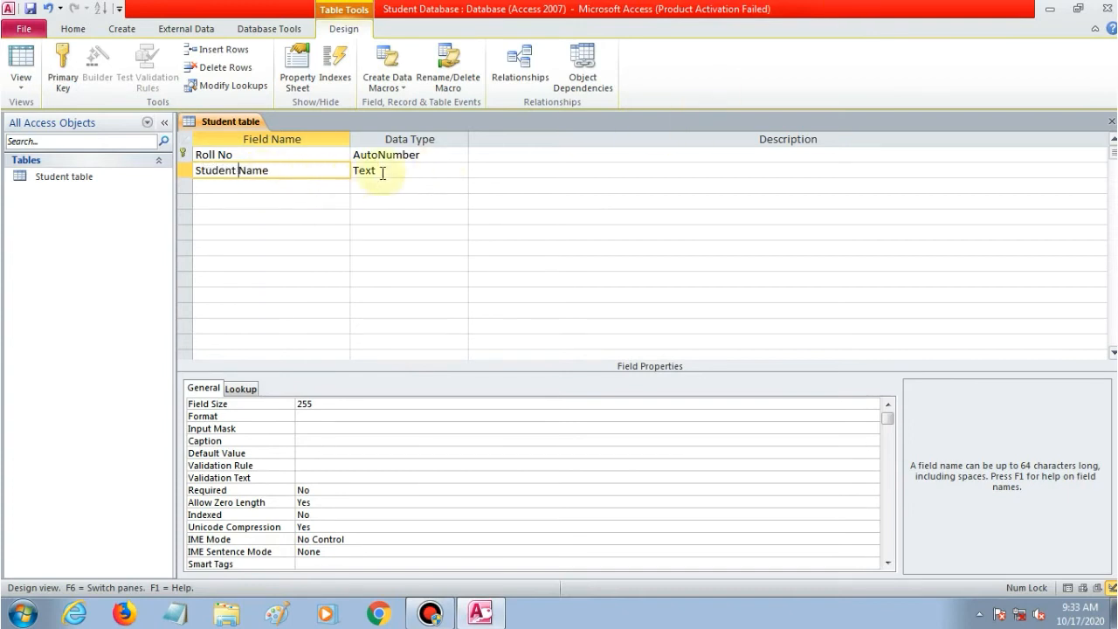
left_click(411, 170)
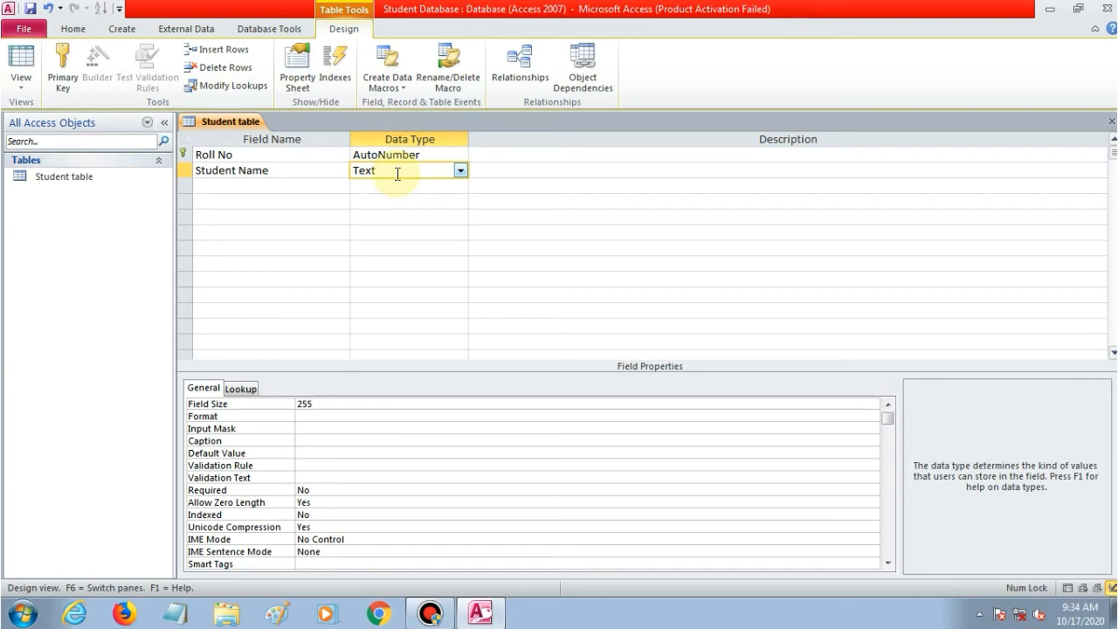
Add a third field 'DOB' with the Date/Time data type.
left_click(279, 188)
type("D")
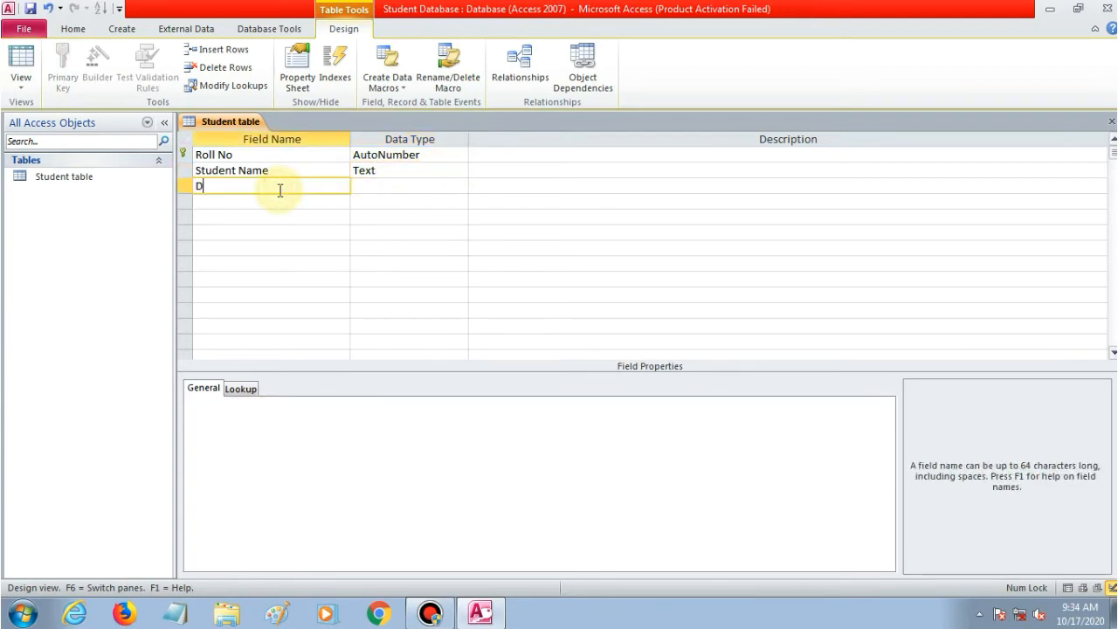
type("OB")
left_click(367, 187)
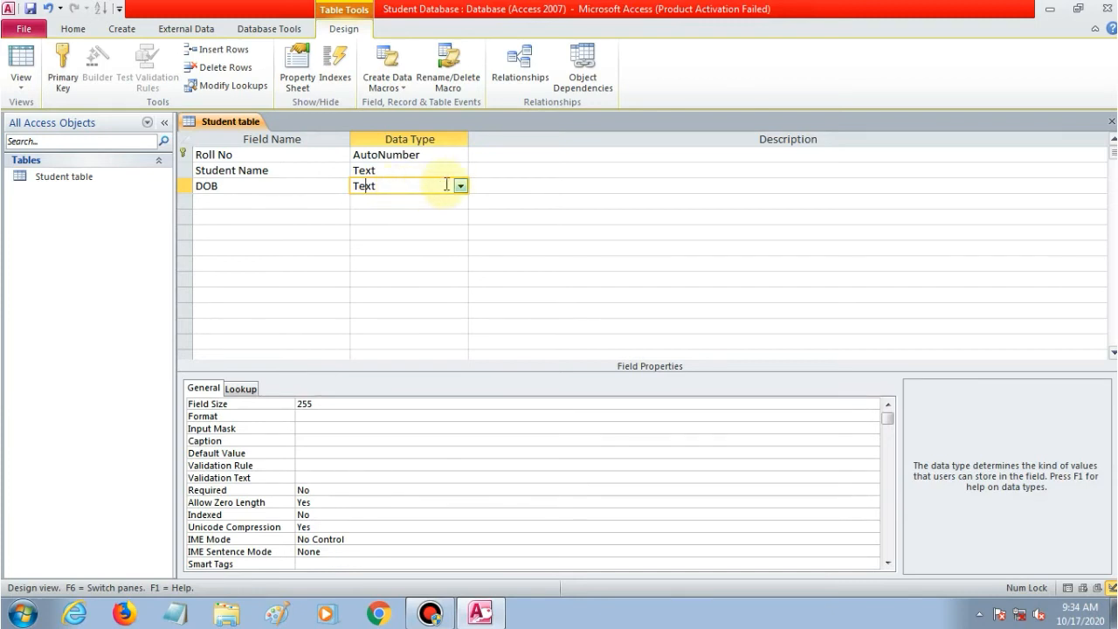
left_click(461, 186)
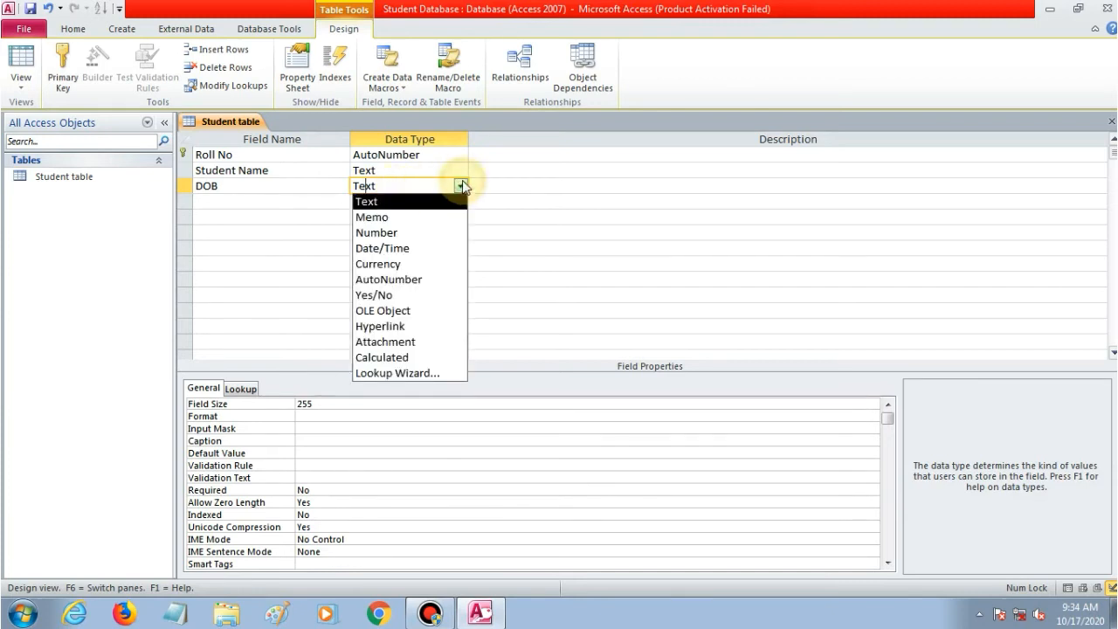
left_click(410, 249)
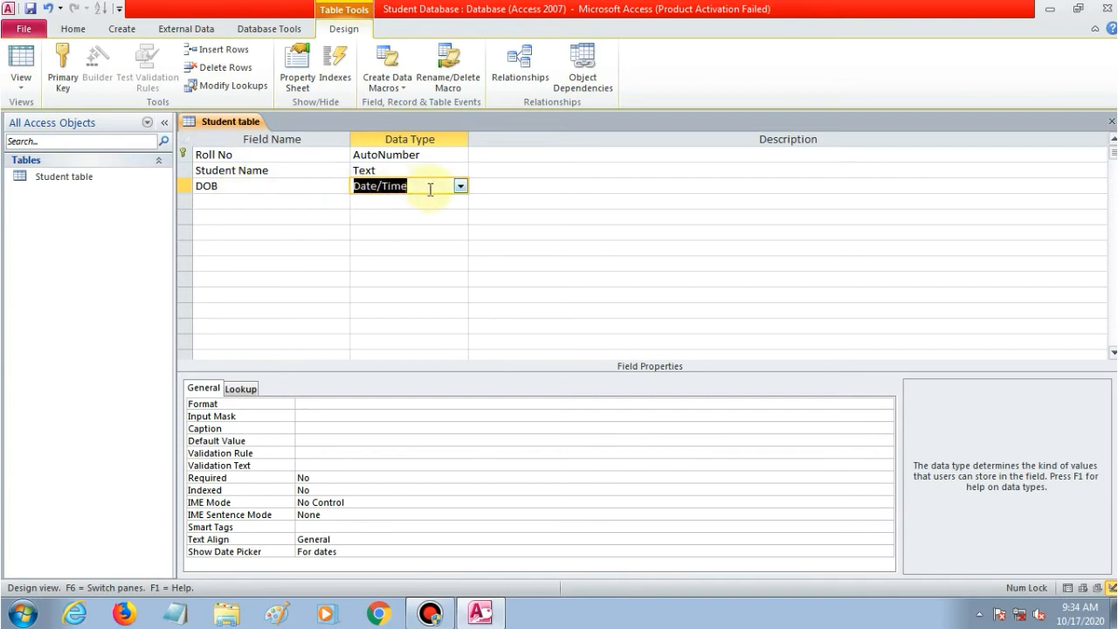
left_click(259, 206)
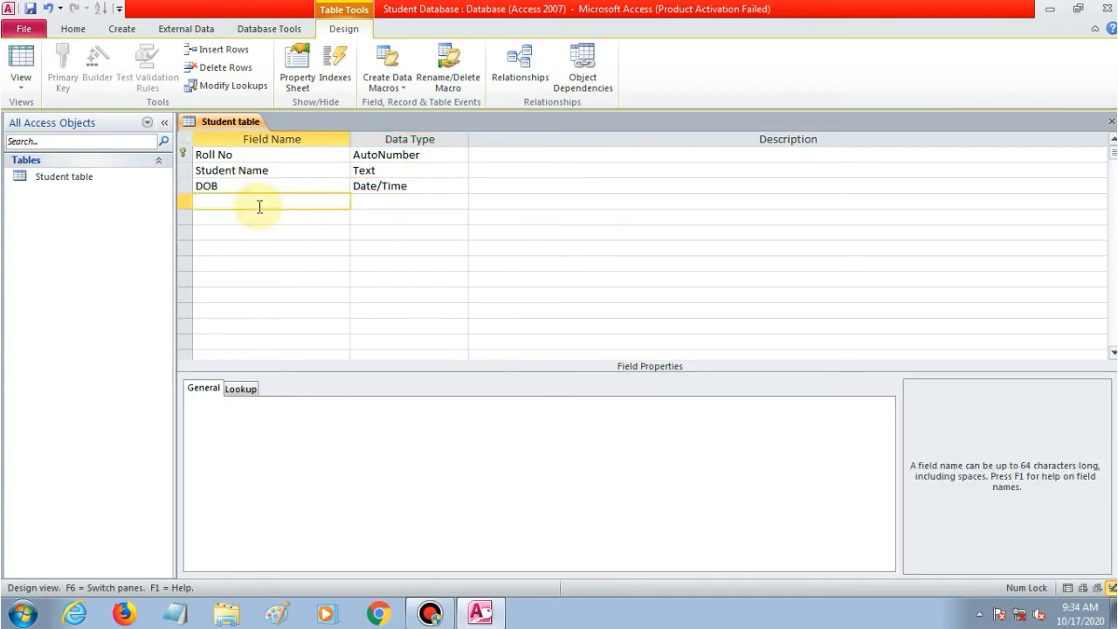
Add a fourth field 'Minority' with the Yes/No data type.
type("Miniot")
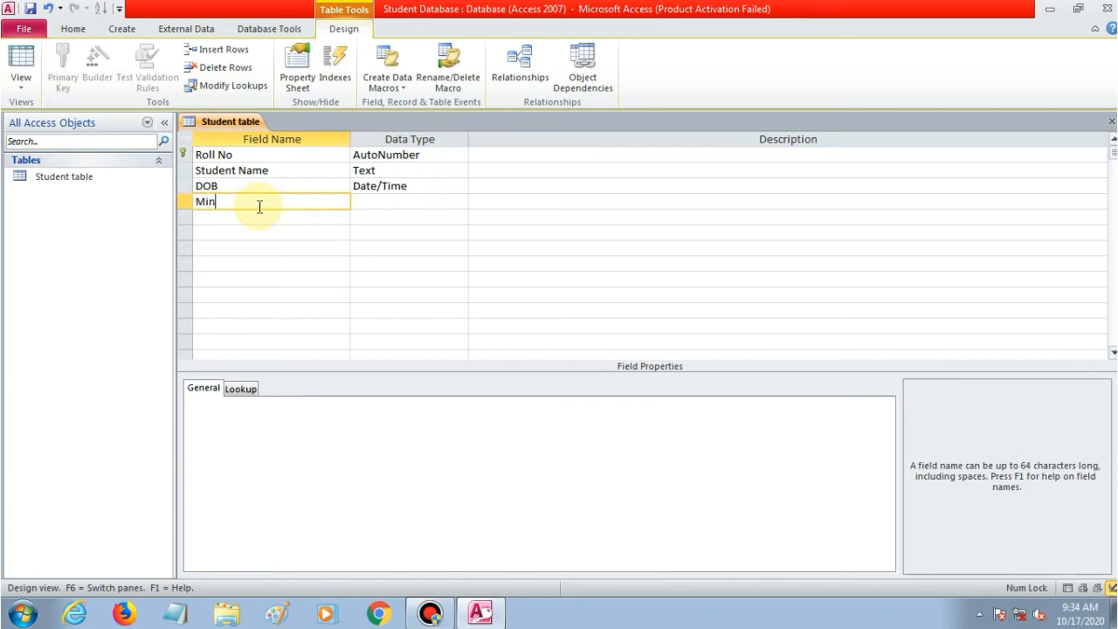
key("BackSpace")
key("BackSpace")
key("BackSpace")
type("ority")
left_click(367, 203)
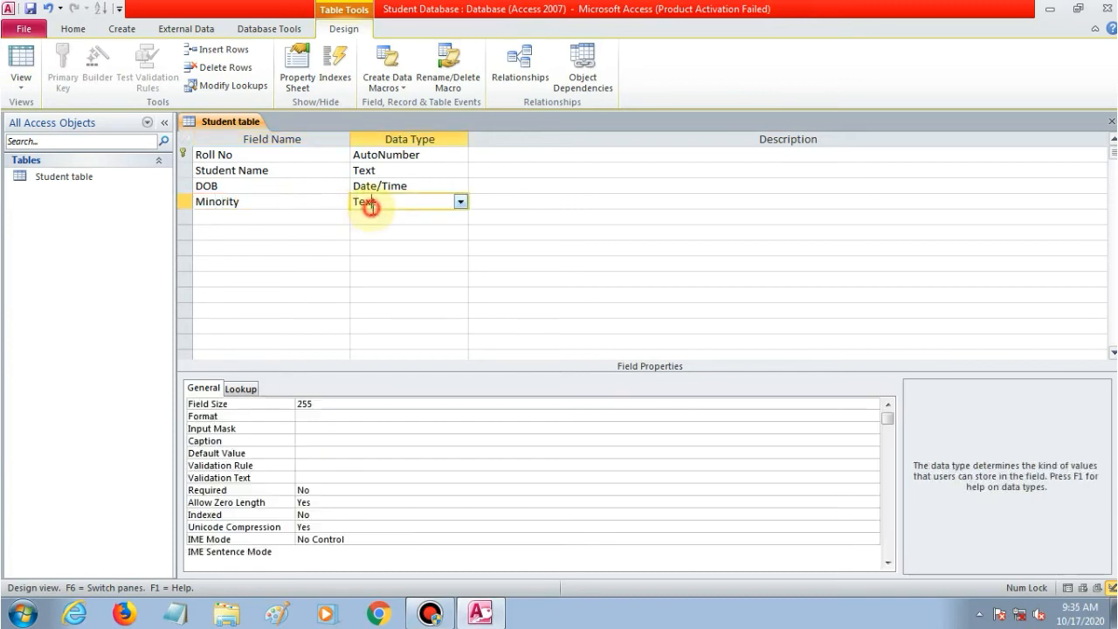
left_click(459, 203)
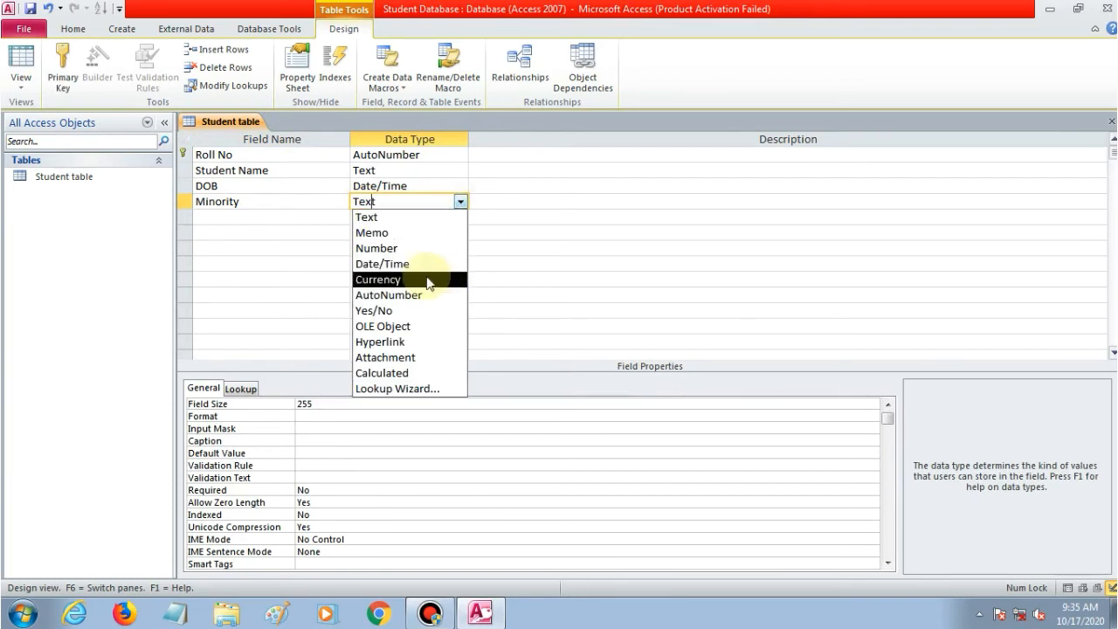
left_click(412, 309)
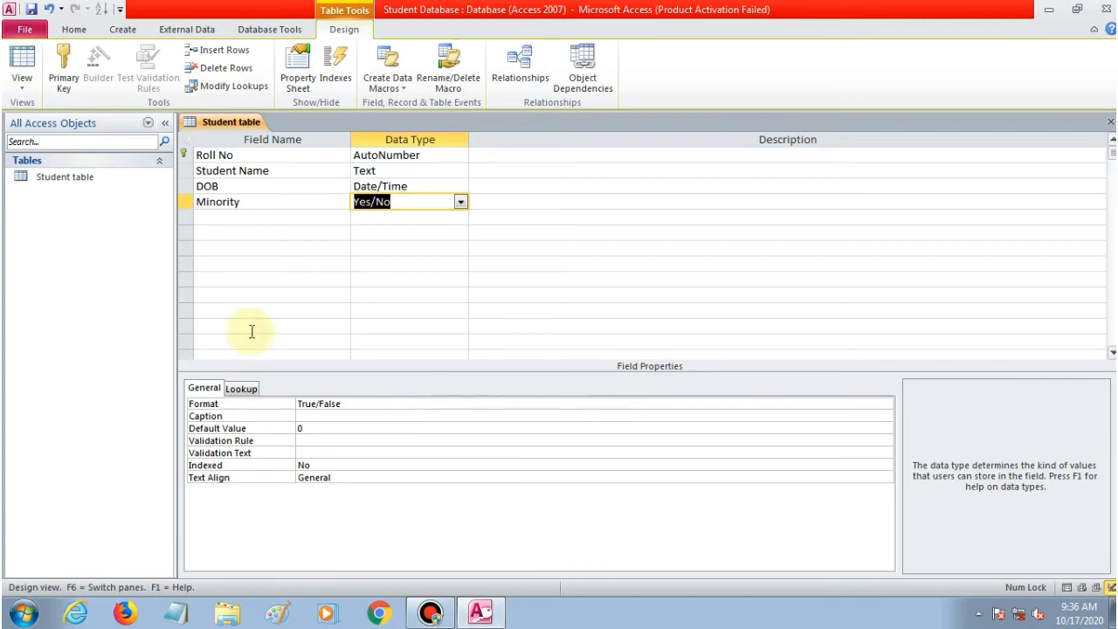
left_click(237, 218)
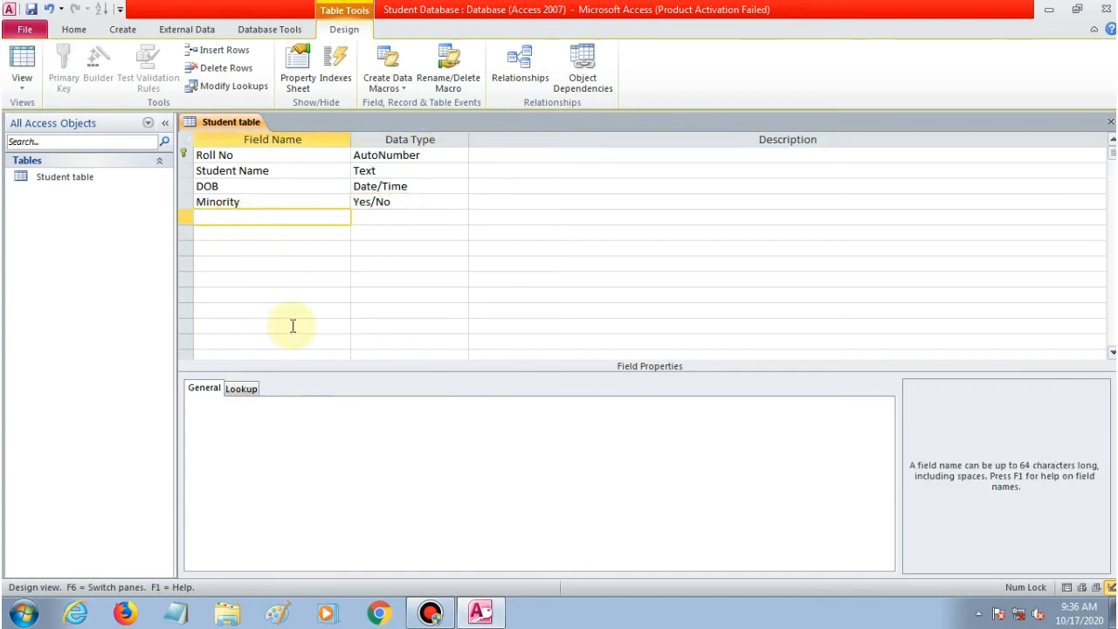
Add a fifth field 'Phone number' with the Number data type.
type("P")
key("BackSpace")
type("Phone          number")
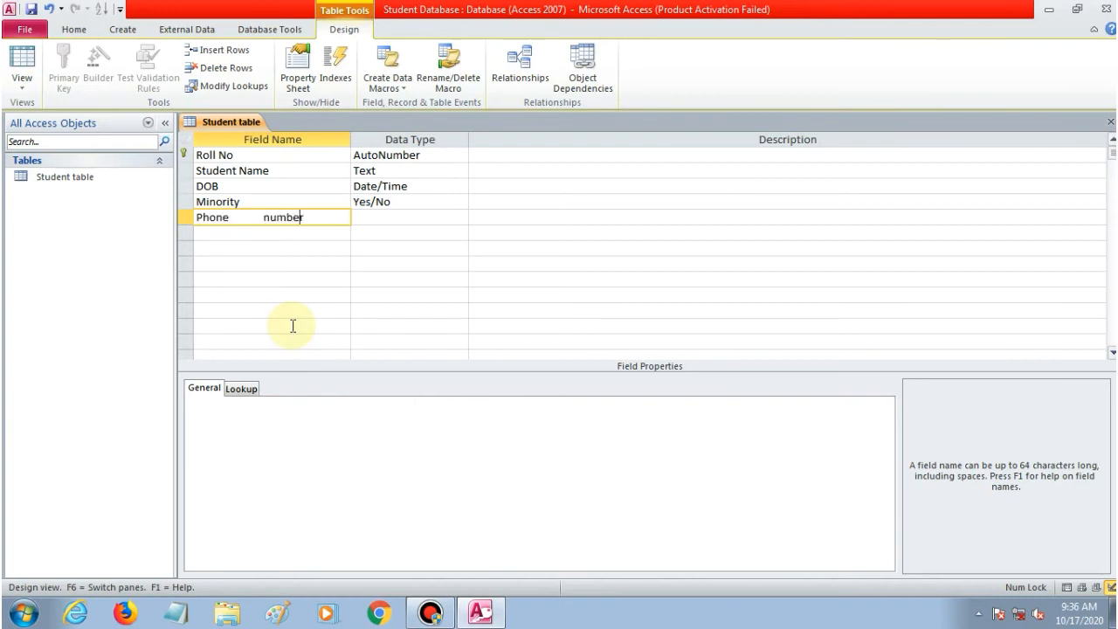
key("BackSpace")
key("BackSpace")
key("BackSpace")
key("BackSpace")
key("BackSpace")
key("BackSpace")
key("BackSpace")
key("BackSpace")
key("BackSpace")
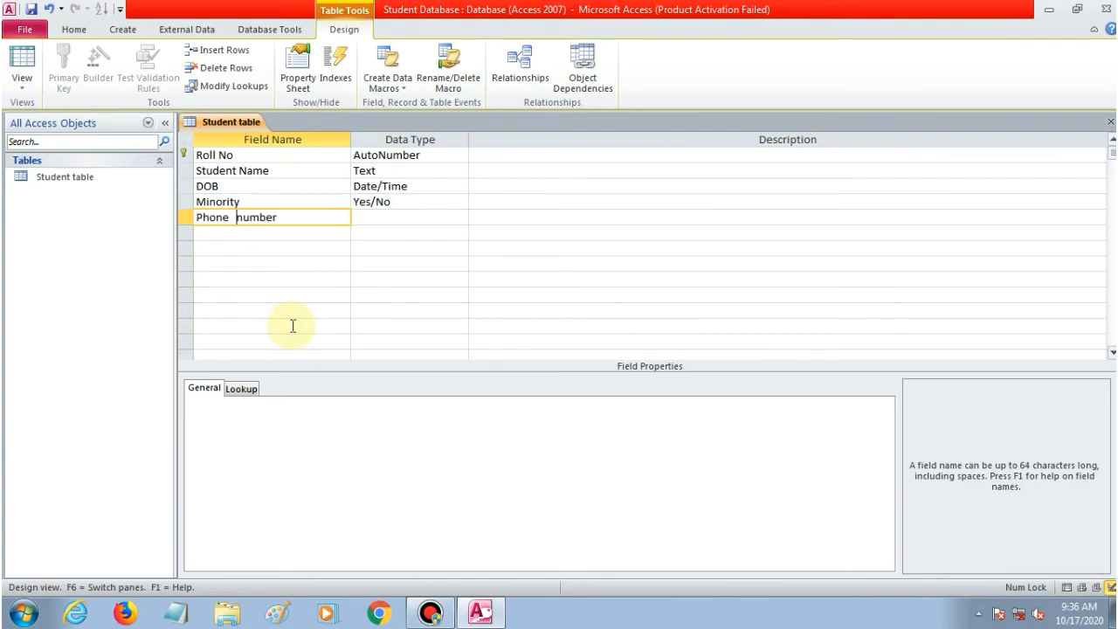
left_click(367, 216)
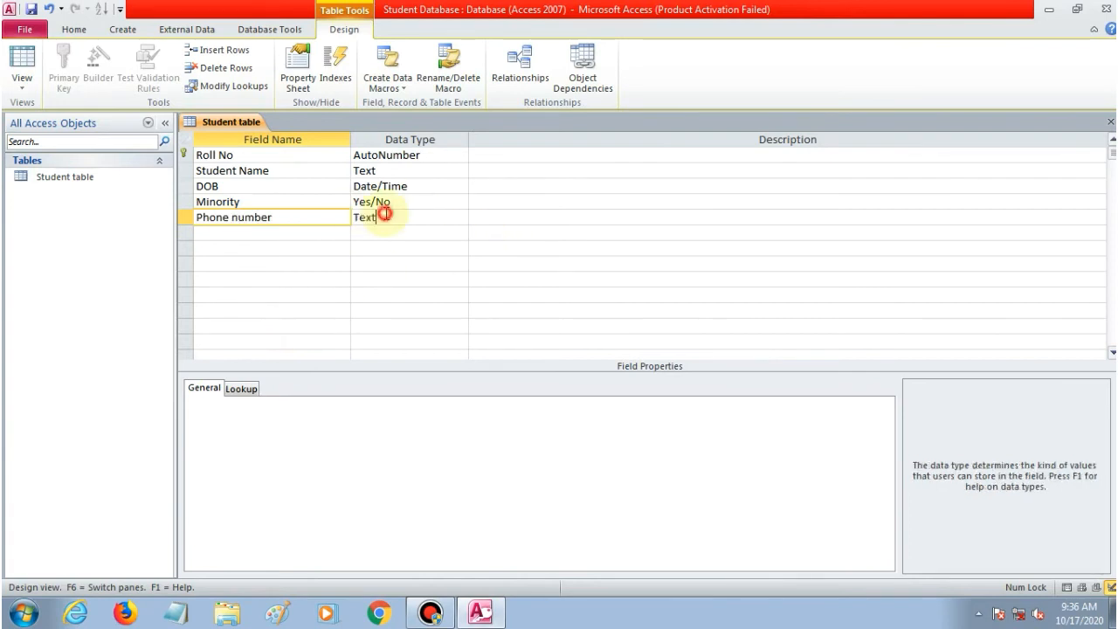
left_click(461, 218)
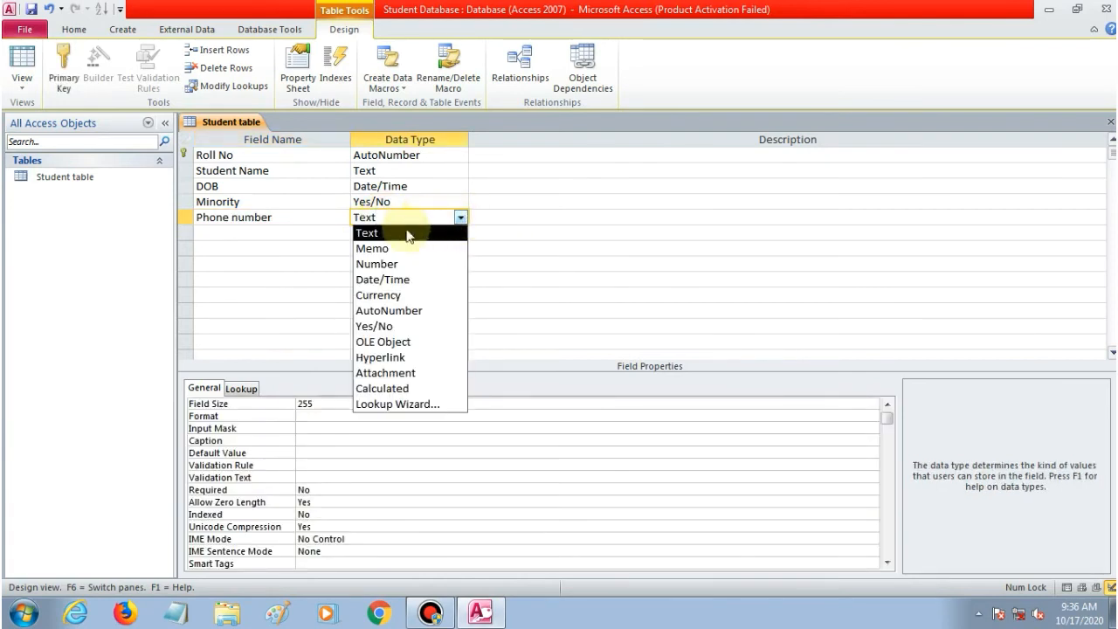
left_click(376, 264)
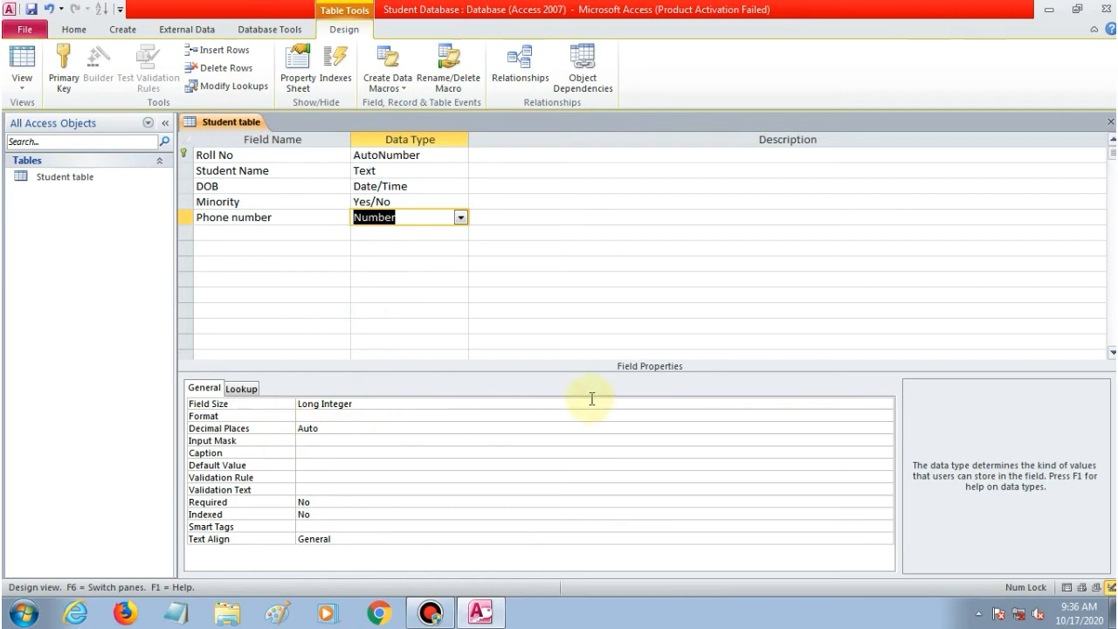
Set the Phone number field size to Double.
left_click(387, 407)
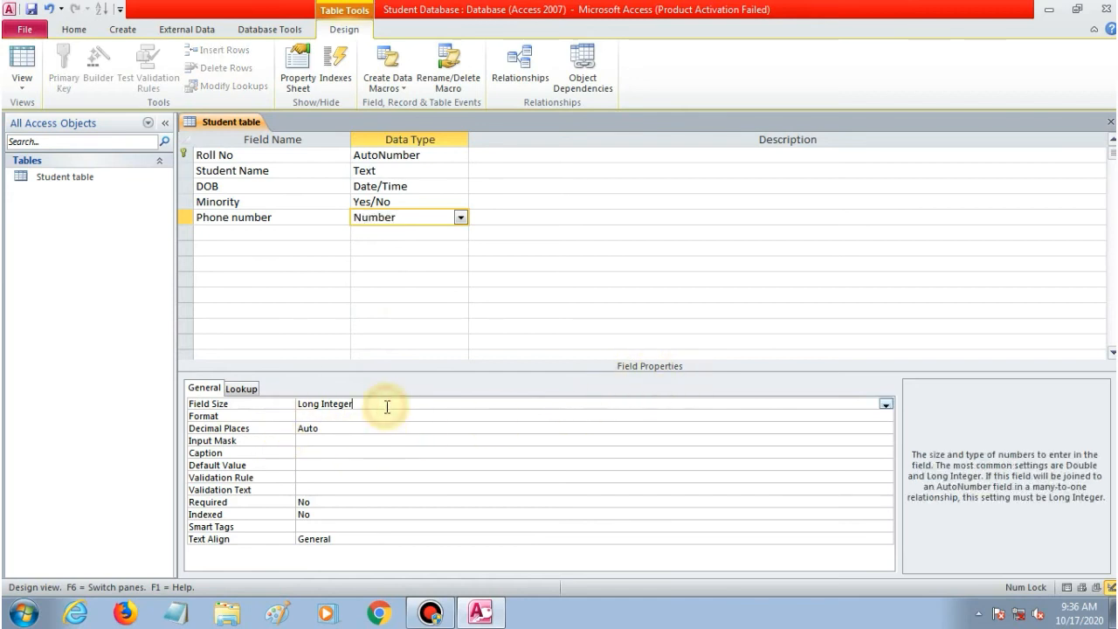
left_click(886, 406)
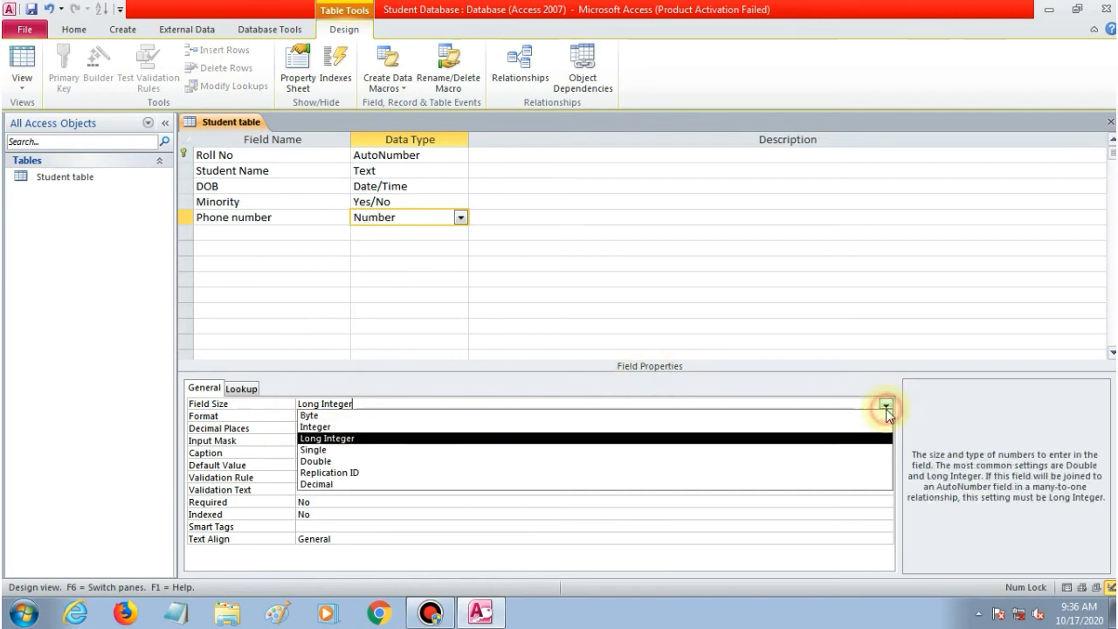
left_click(423, 460)
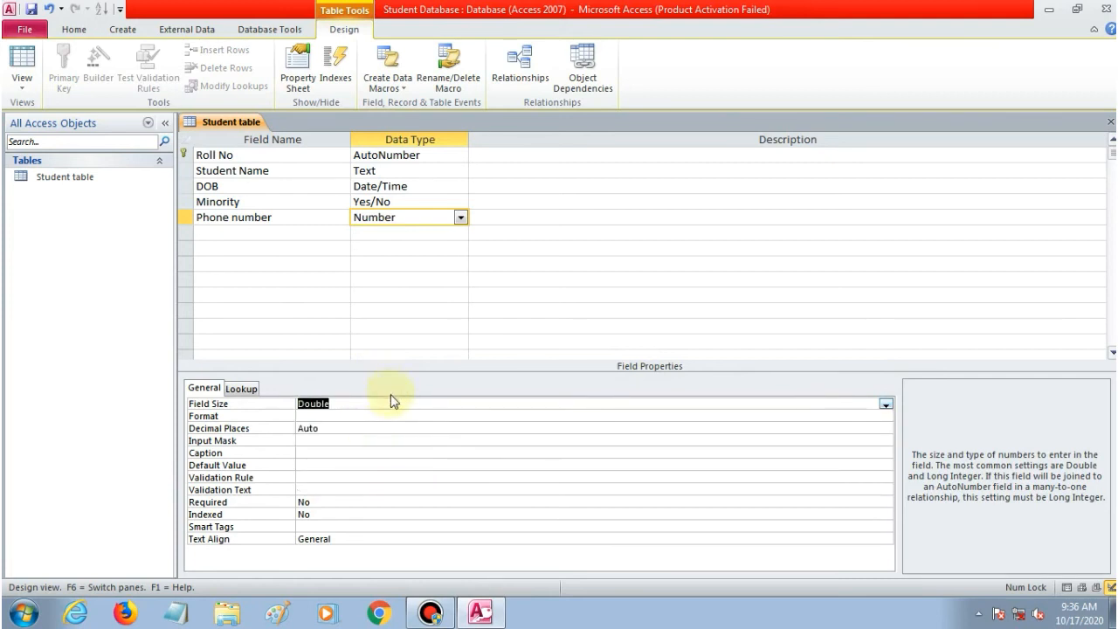
left_click(886, 404)
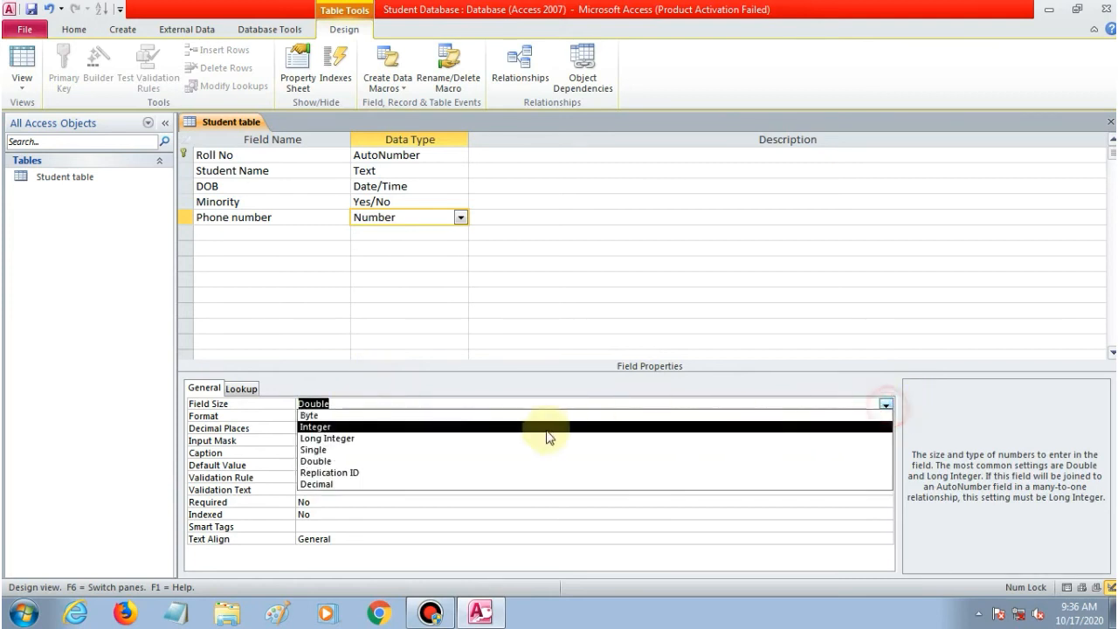
left_click(372, 395)
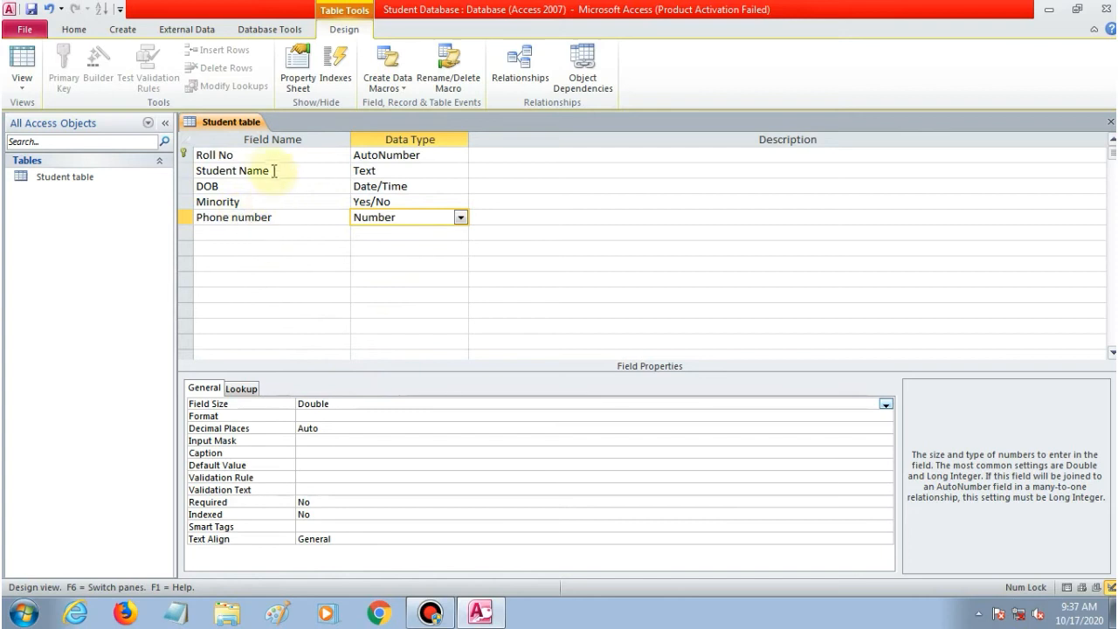
Save the Student table design from its tab menu and switch to Datasheet View.
right_click(233, 124)
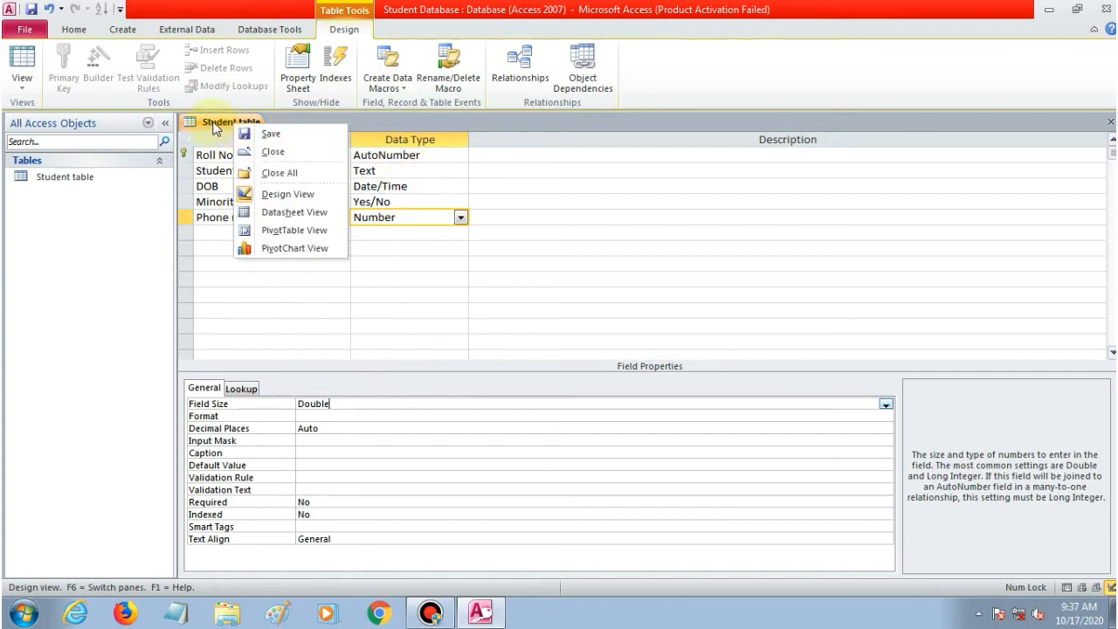
left_click(271, 134)
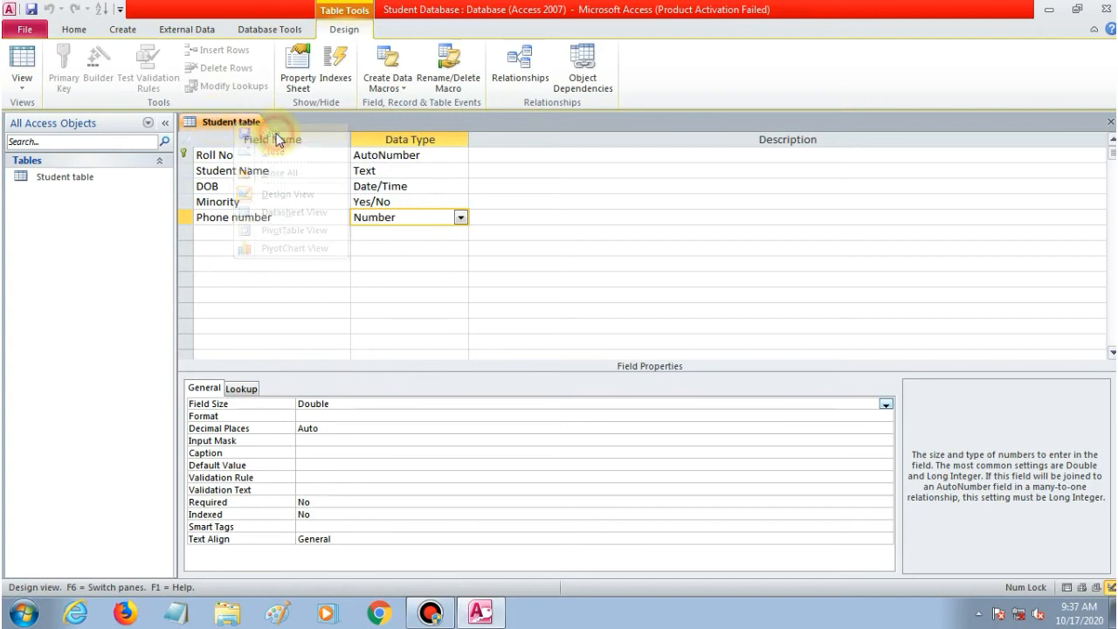
left_click(22, 92)
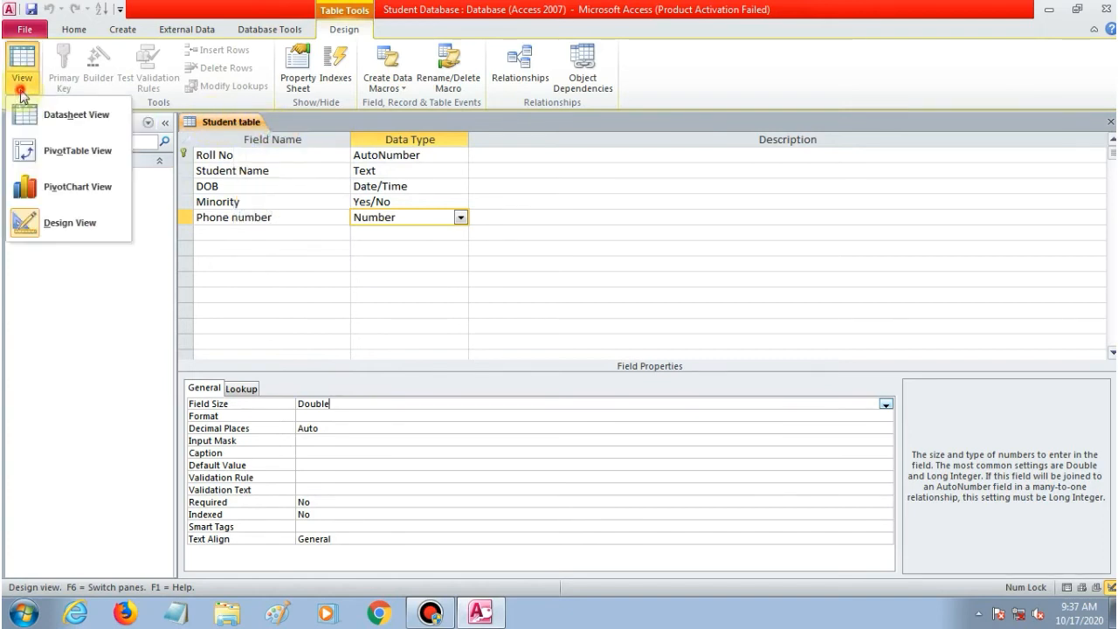
left_click(83, 121)
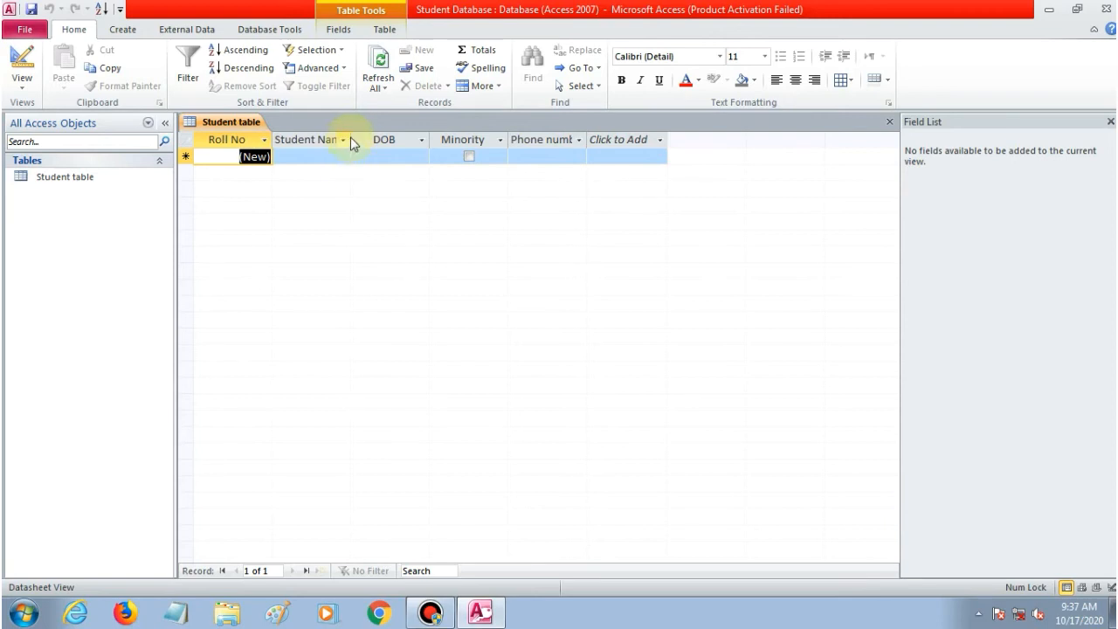
Widen the Student Name and Phone number columns, then select the new-record Roll No cell.
left_click_drag(352, 137, 352, 138)
left_click_drag(352, 137, 374, 137)
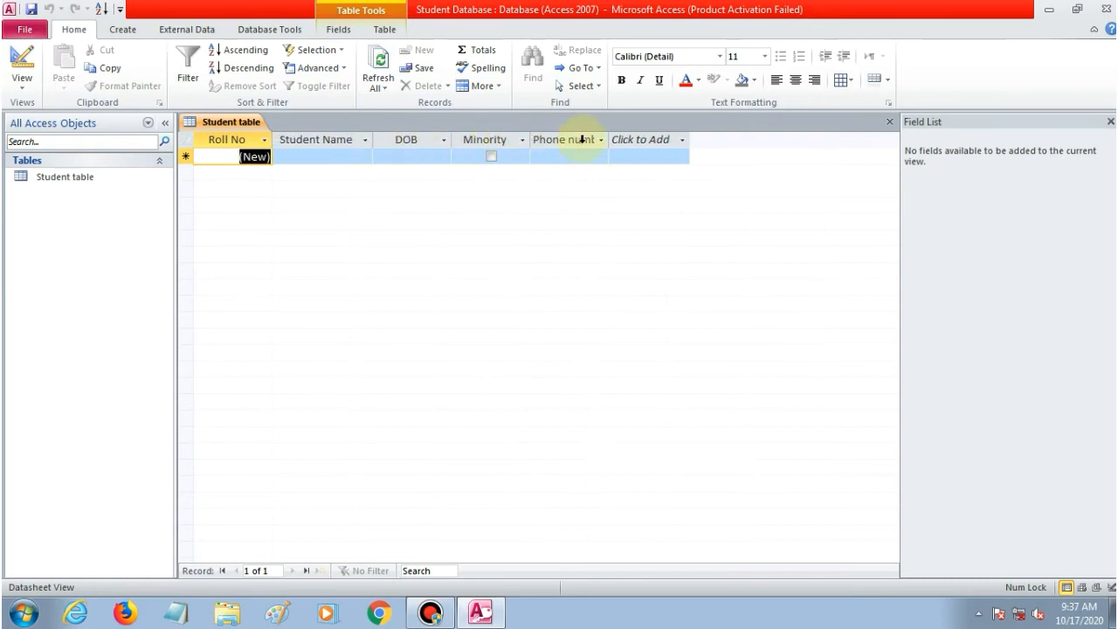
left_click_drag(608, 139, 629, 139)
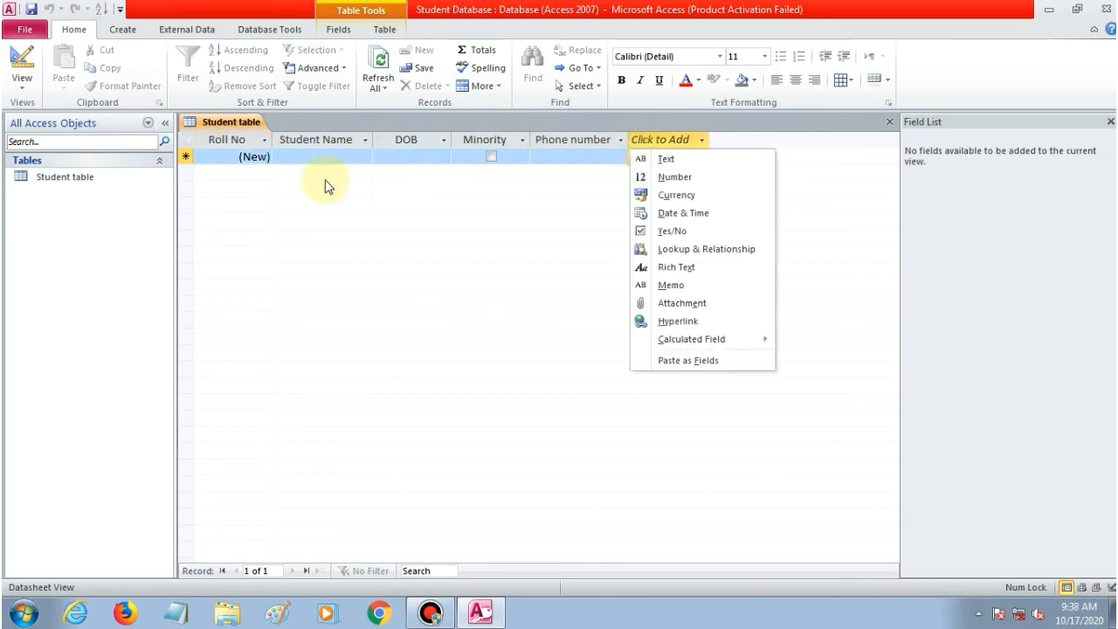
left_click(246, 157)
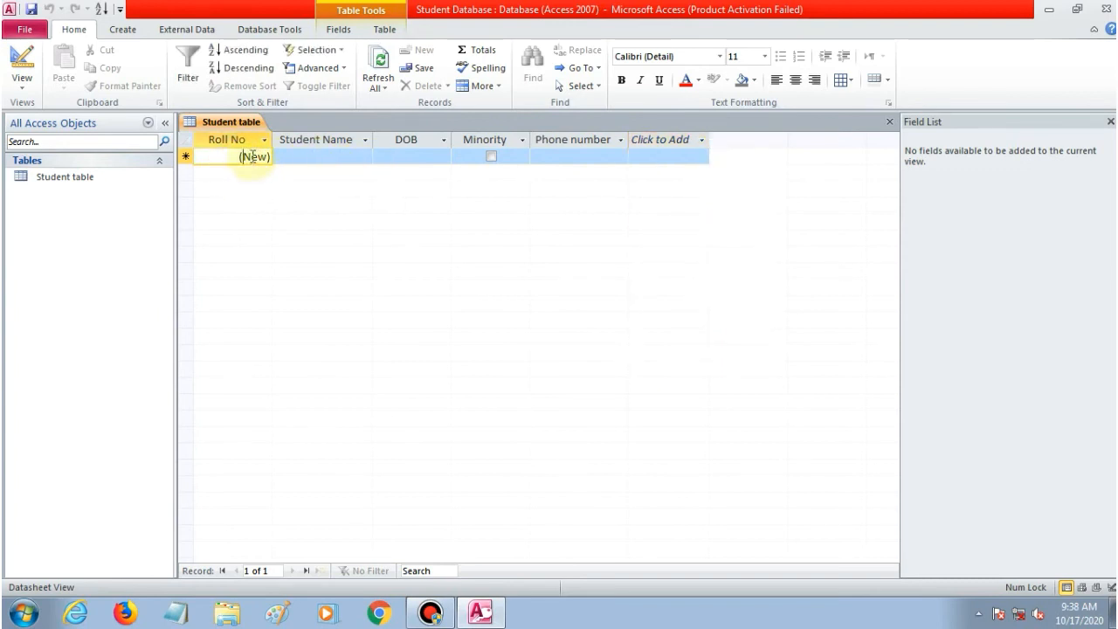
left_click(257, 156)
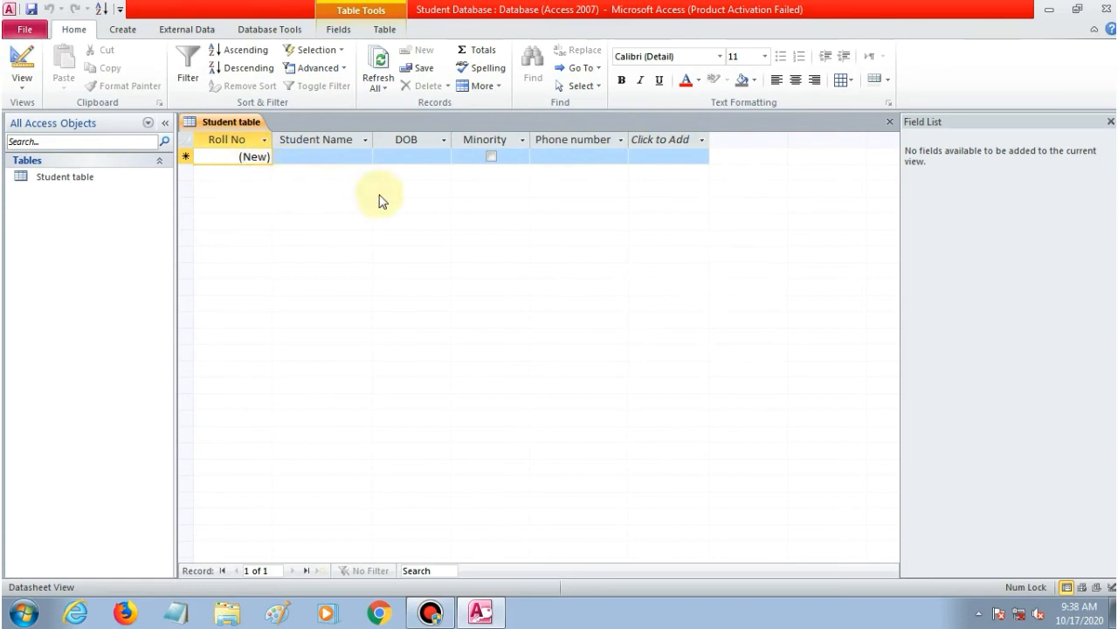
Enter the first student's name and a date of birth of 10/02/2006.
key("Tab")
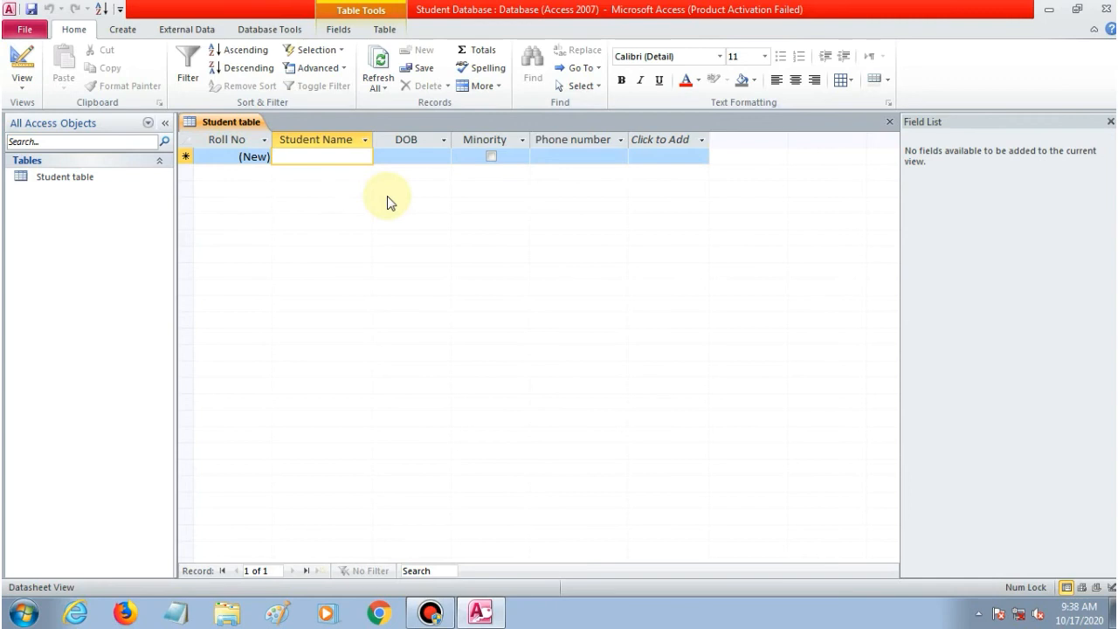
type("Aditya")
key("Tab")
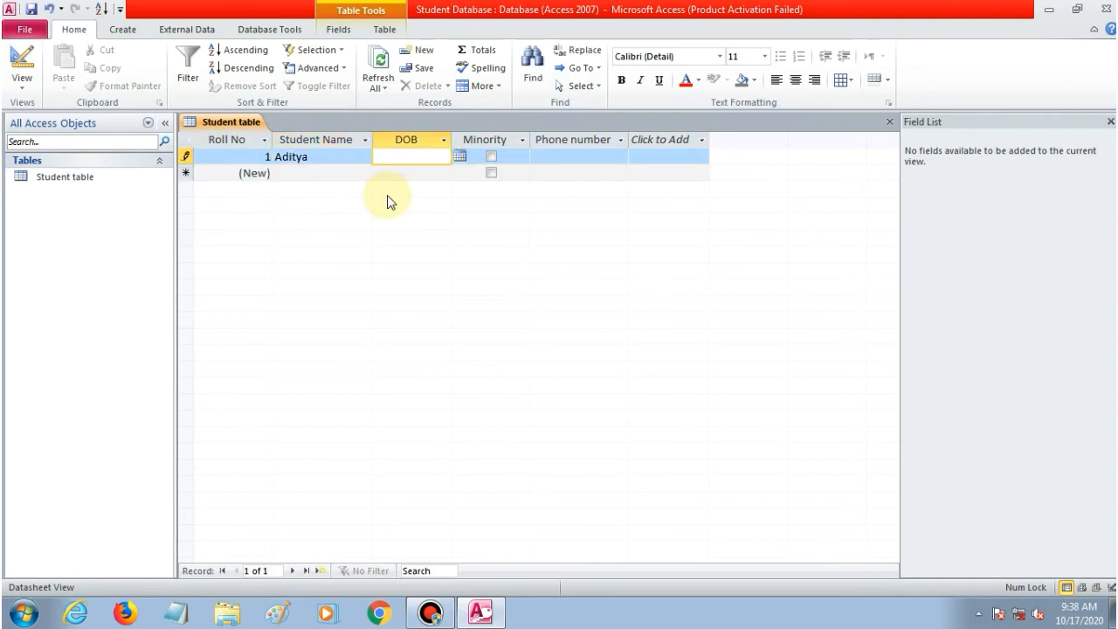
left_click(460, 156)
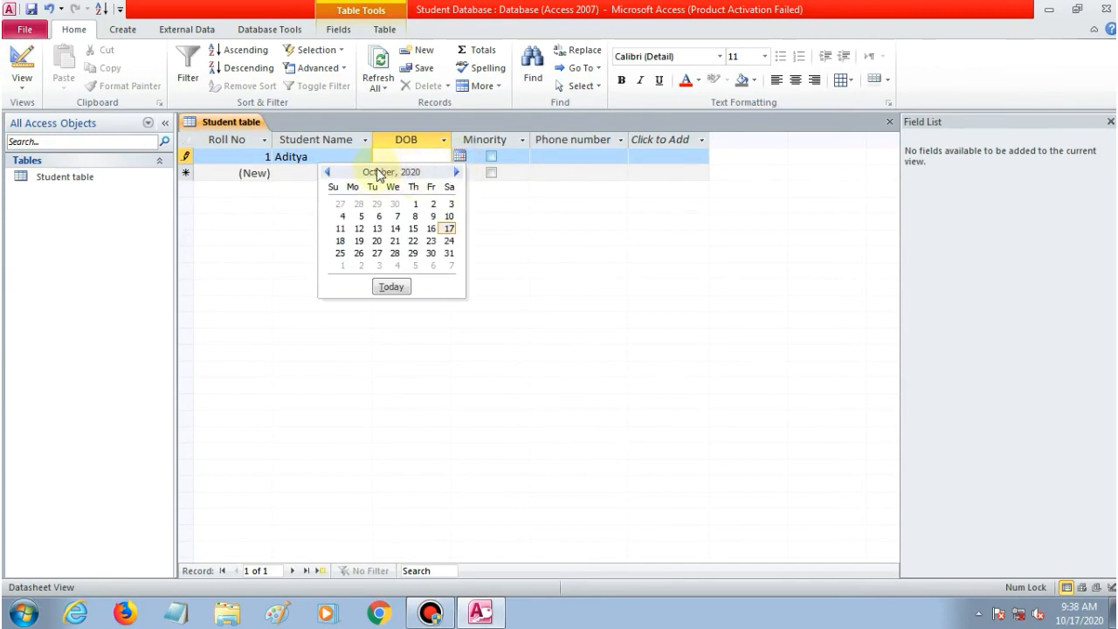
left_click(329, 173)
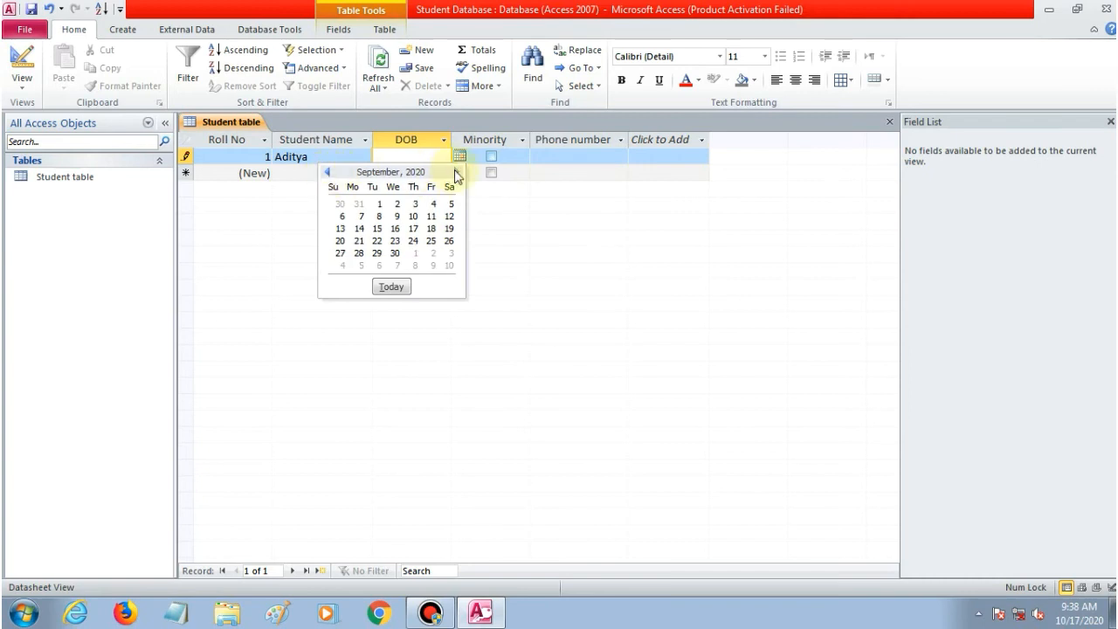
left_click(423, 155)
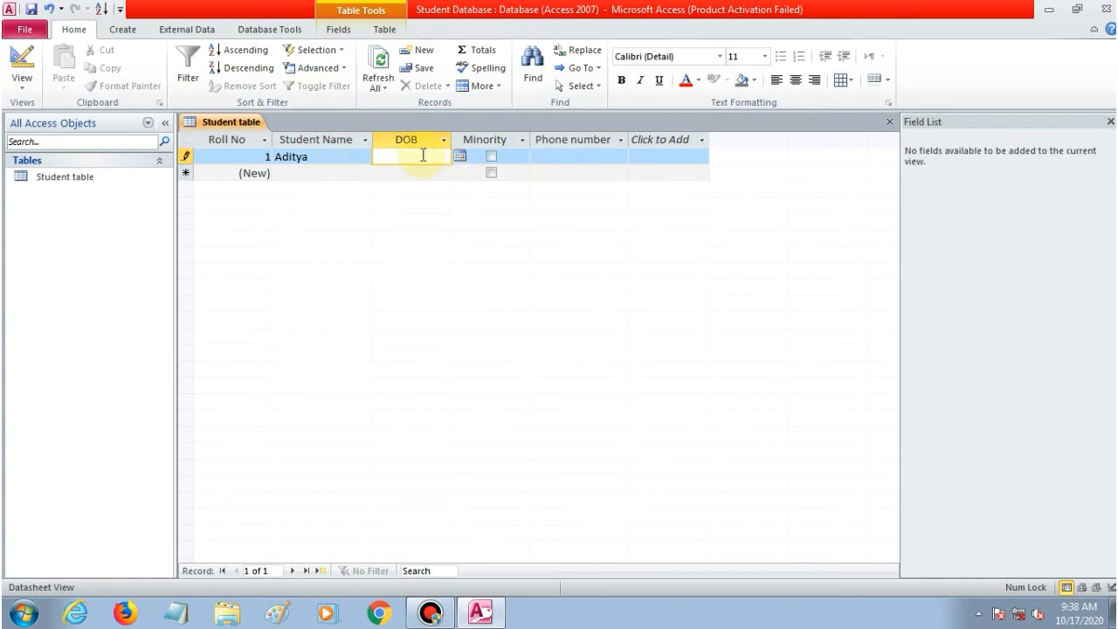
type("10/02/2006")
left_click(515, 162)
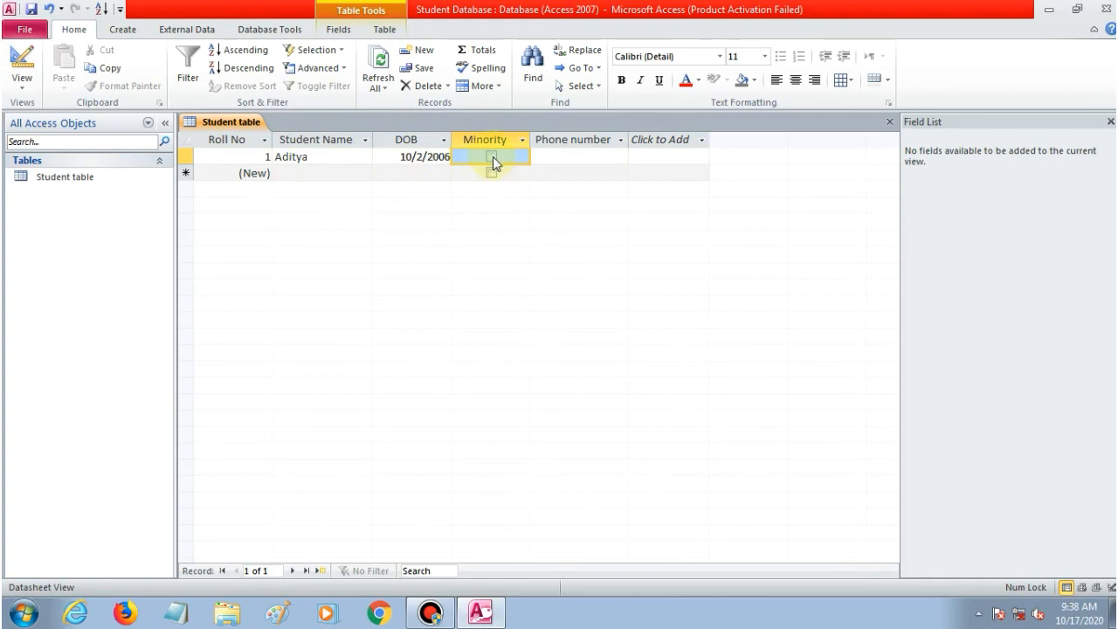
Enter the first student's phone number to complete record 1.
left_click(566, 157)
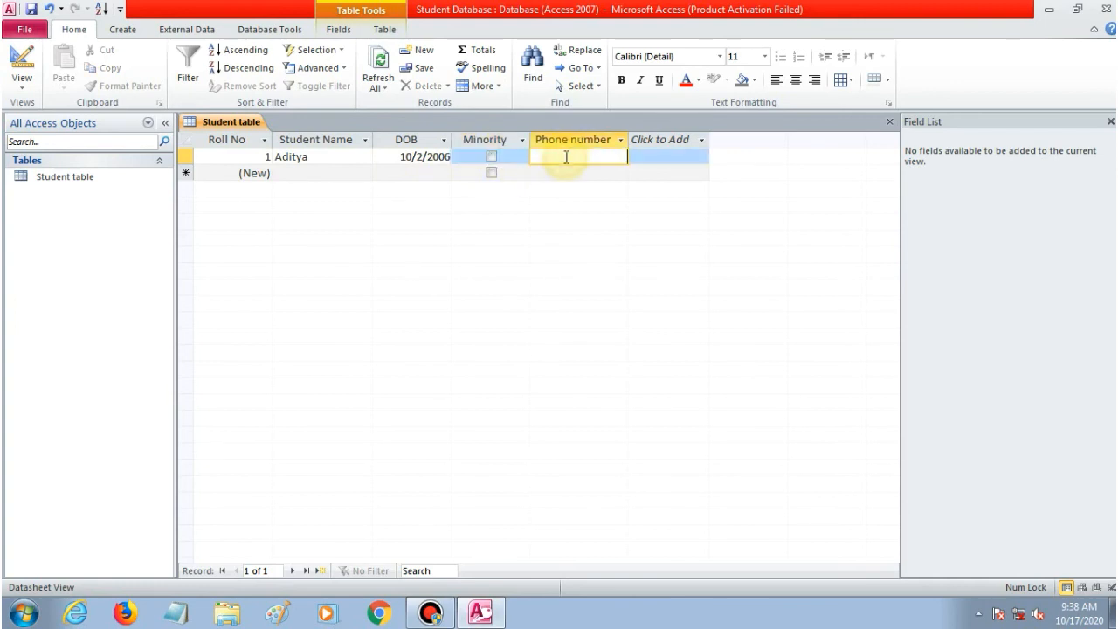
key("Return")
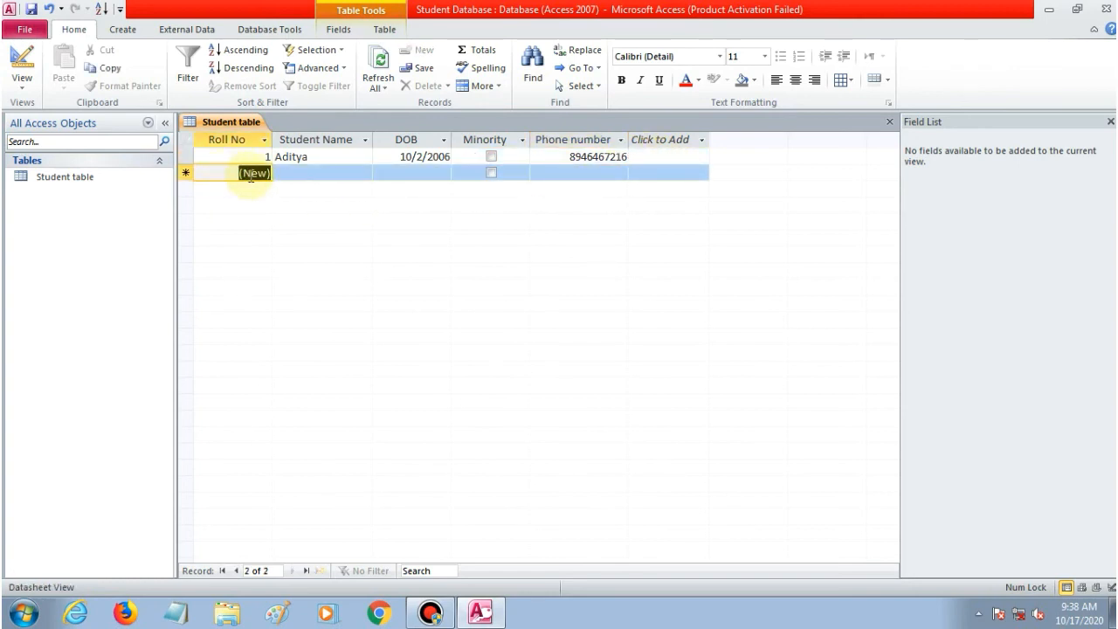
left_click(186, 158)
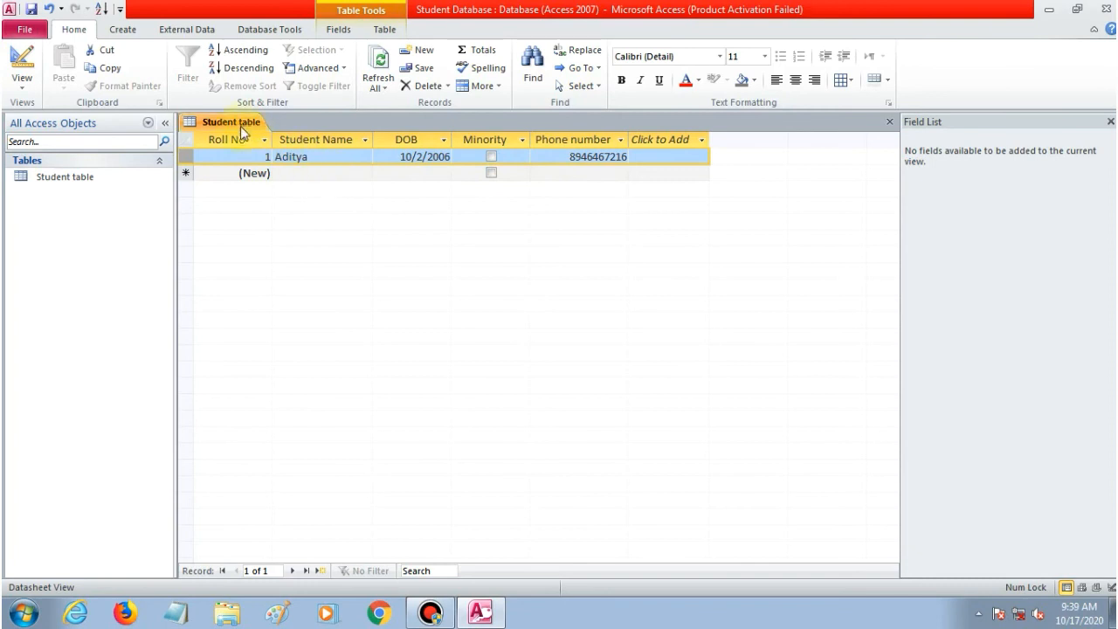
left_click(210, 173)
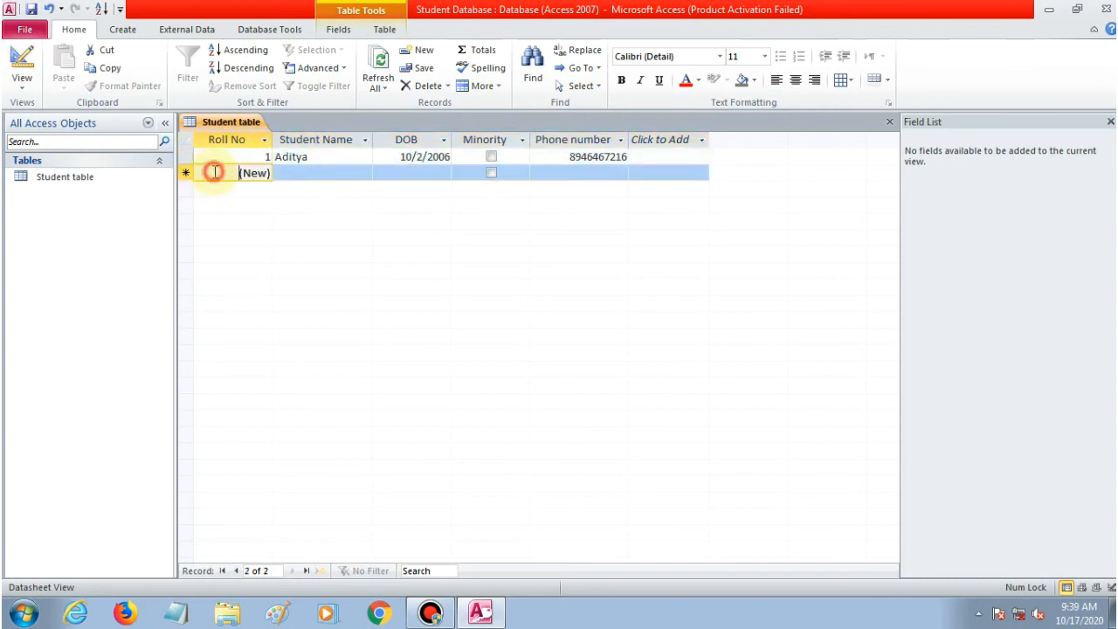
key("Tab")
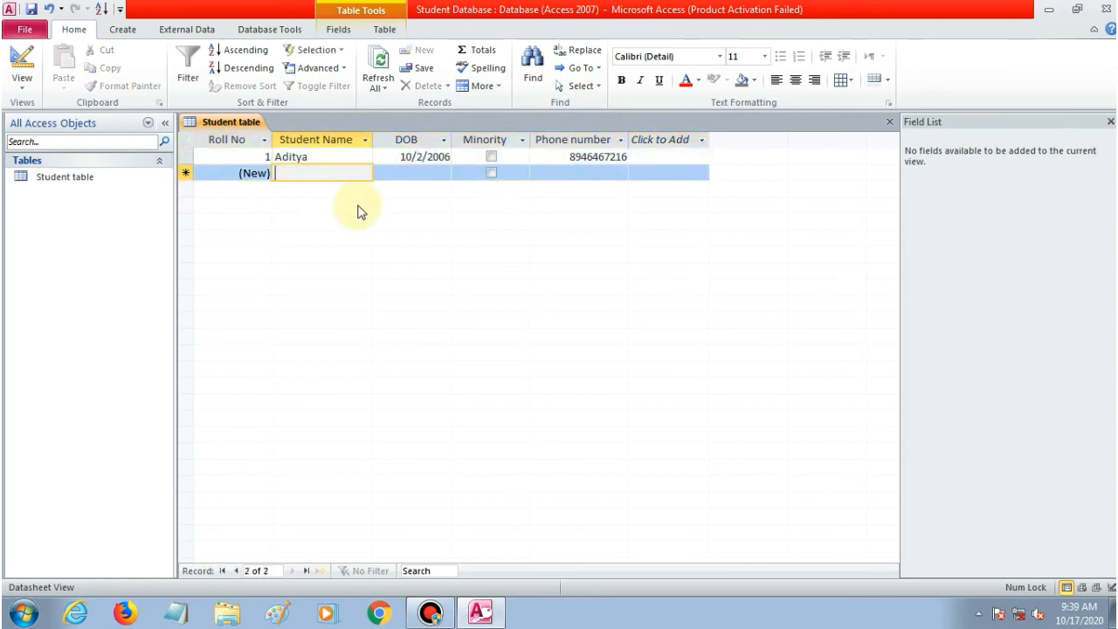
type("B")
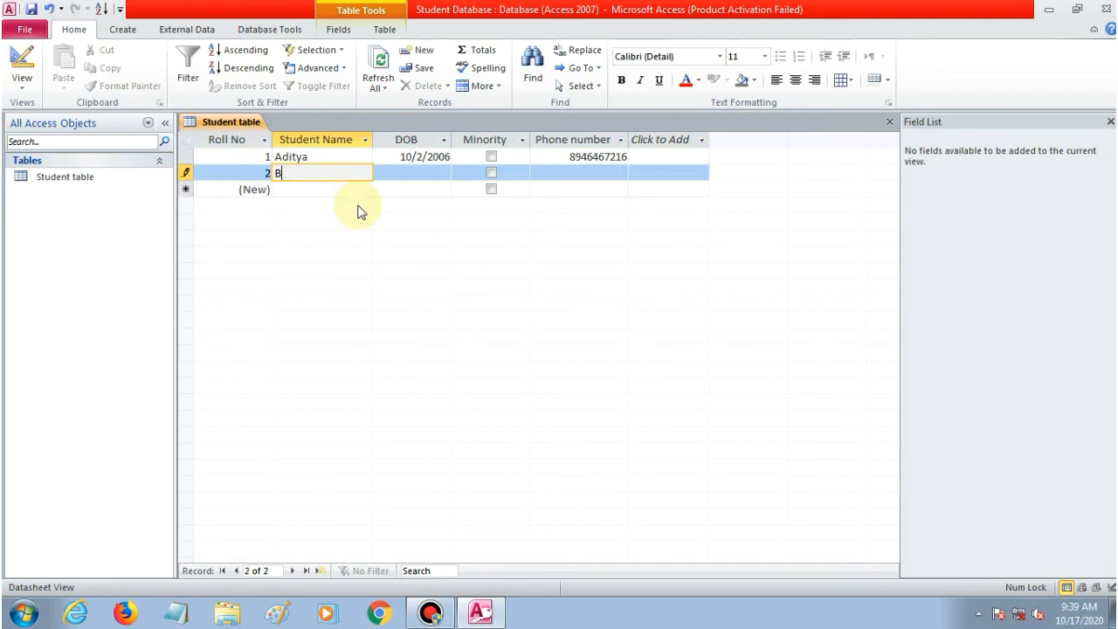
type("hawna")
key("Tab")
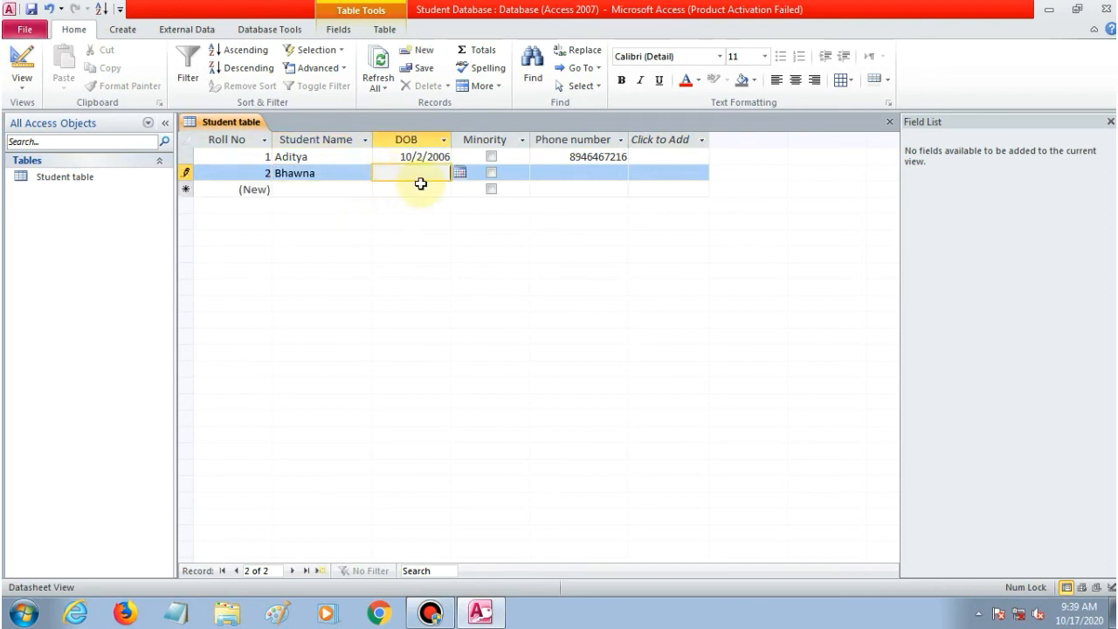
type("08/03/2006")
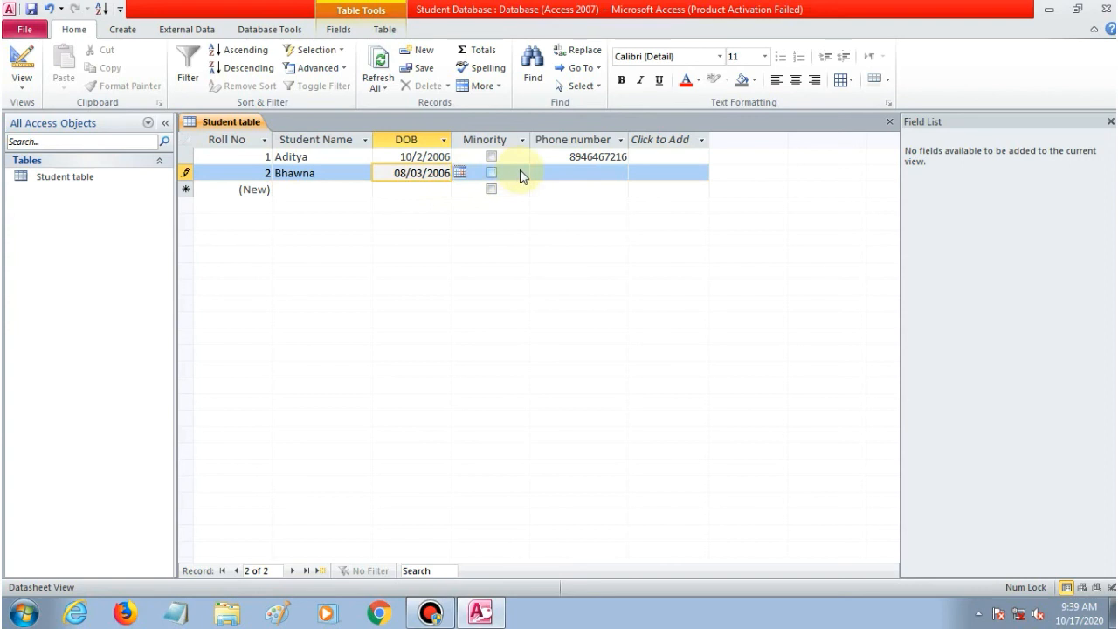
Tick Minority for the second student and enter their phone number.
left_click(519, 175)
left_click(490, 173)
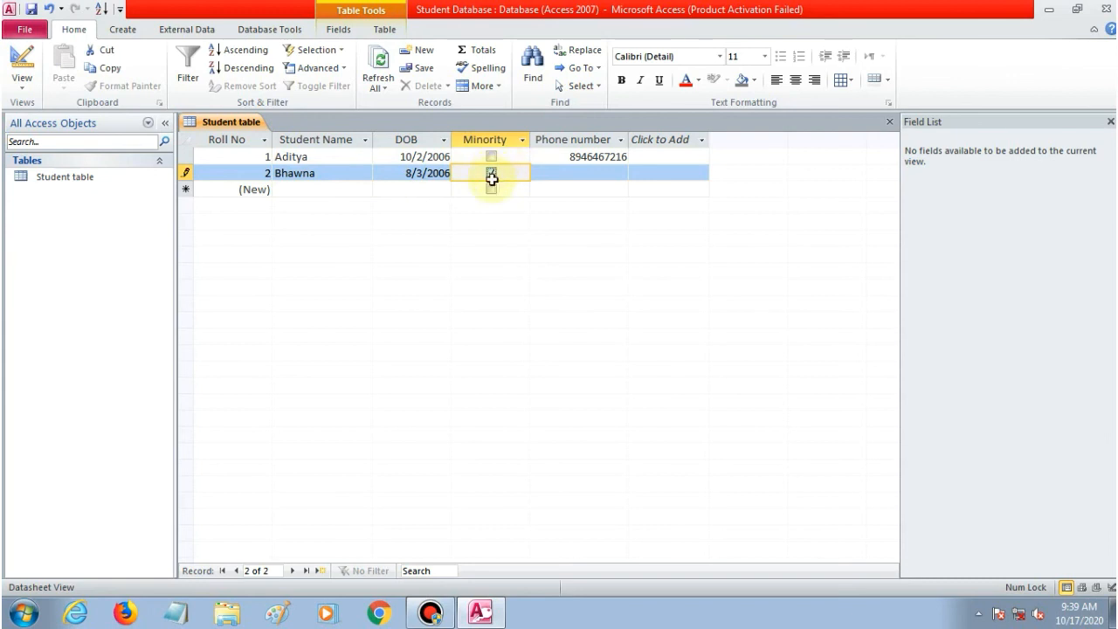
left_click(598, 176)
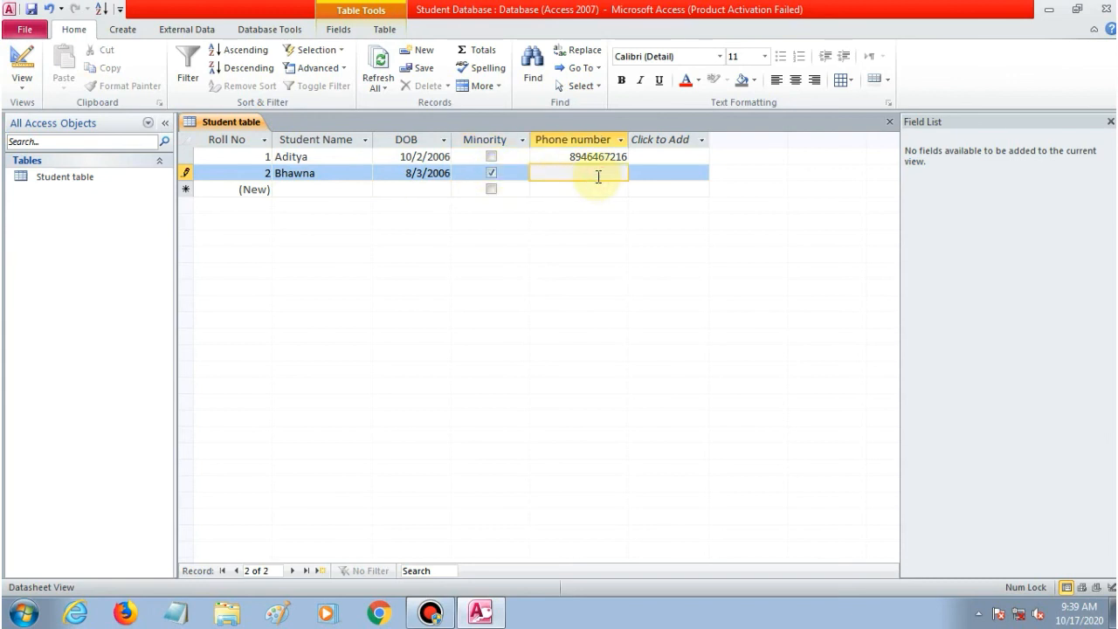
key("Tab")
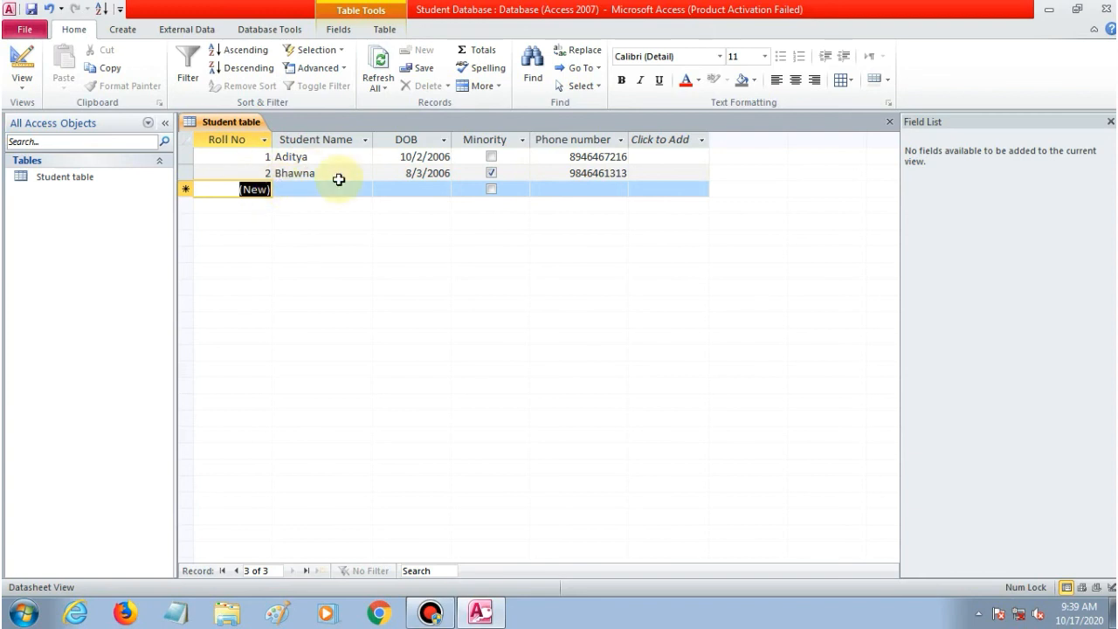
left_click(246, 137)
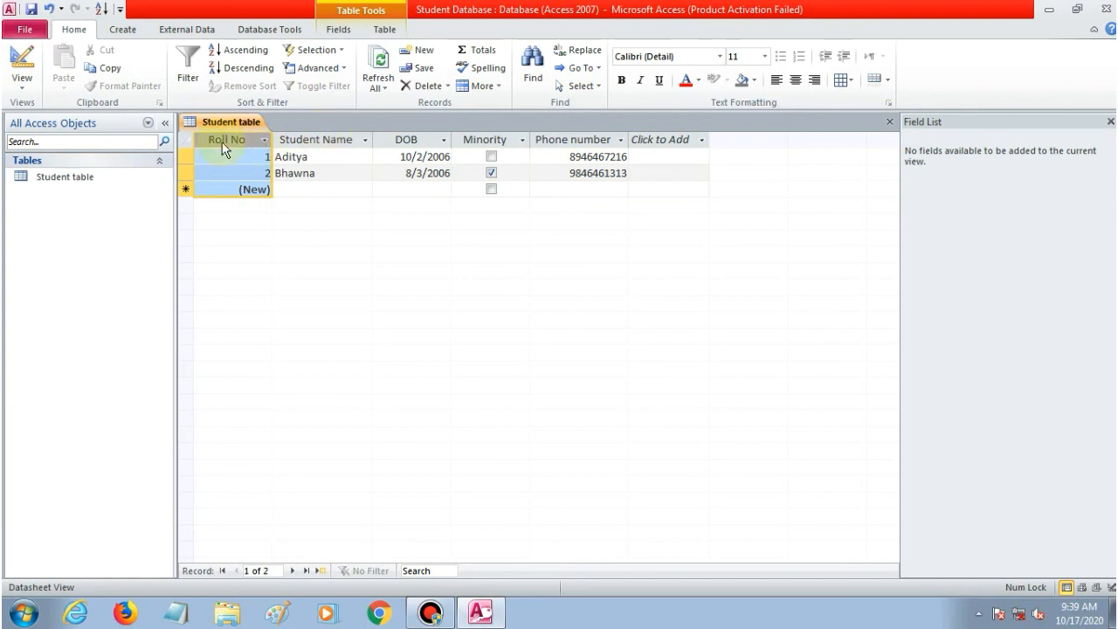
left_click(339, 139)
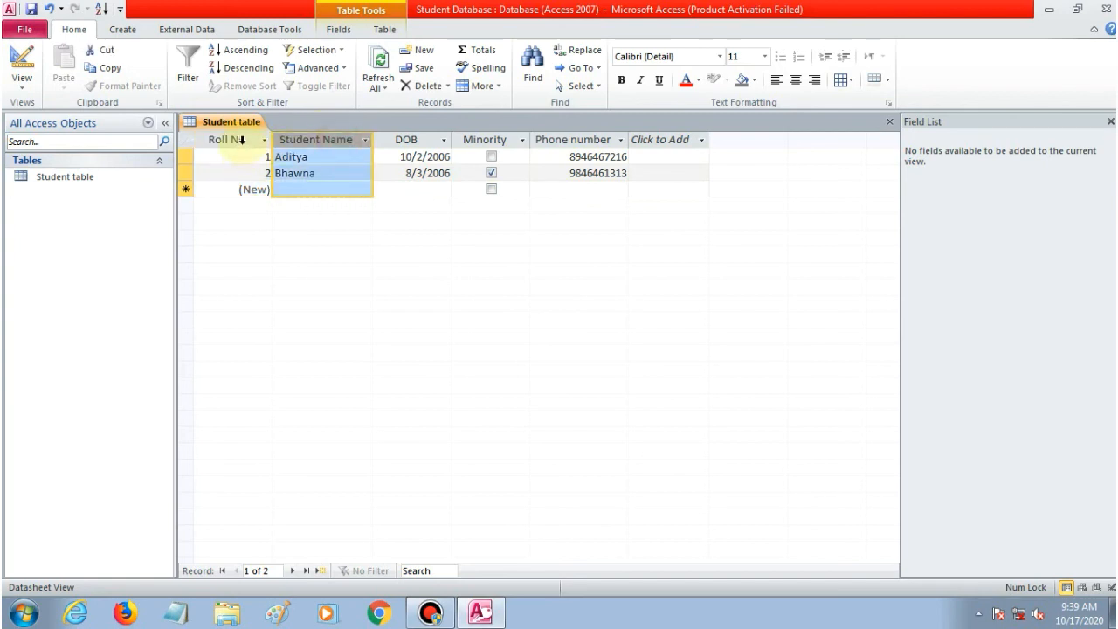
left_click(243, 139)
left_click(311, 140)
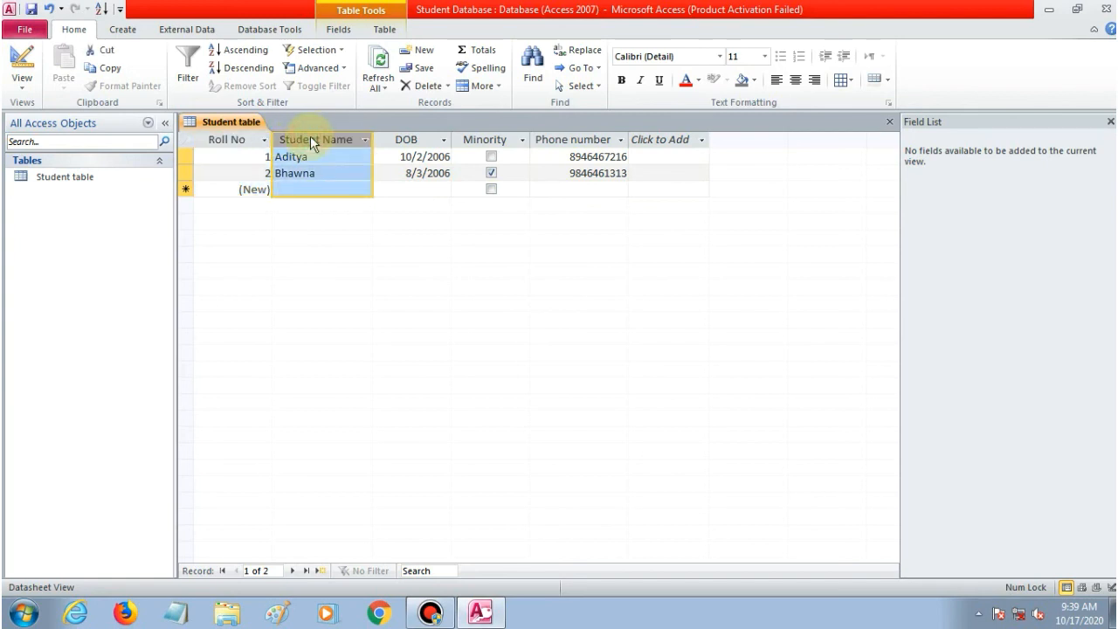
left_click(420, 137)
left_click(495, 138)
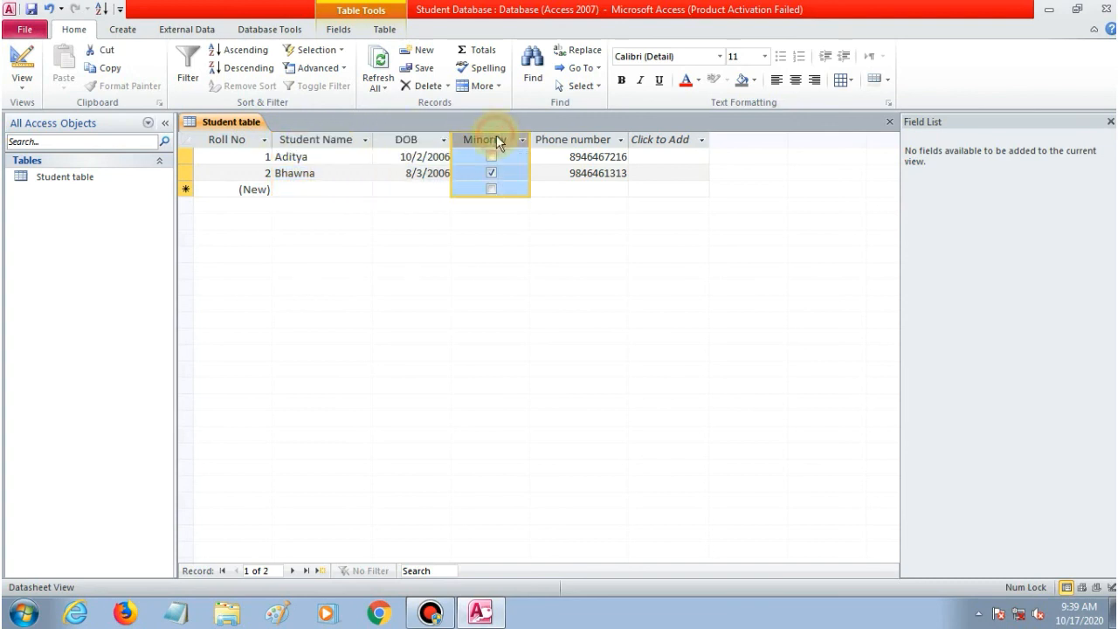
left_click(568, 140)
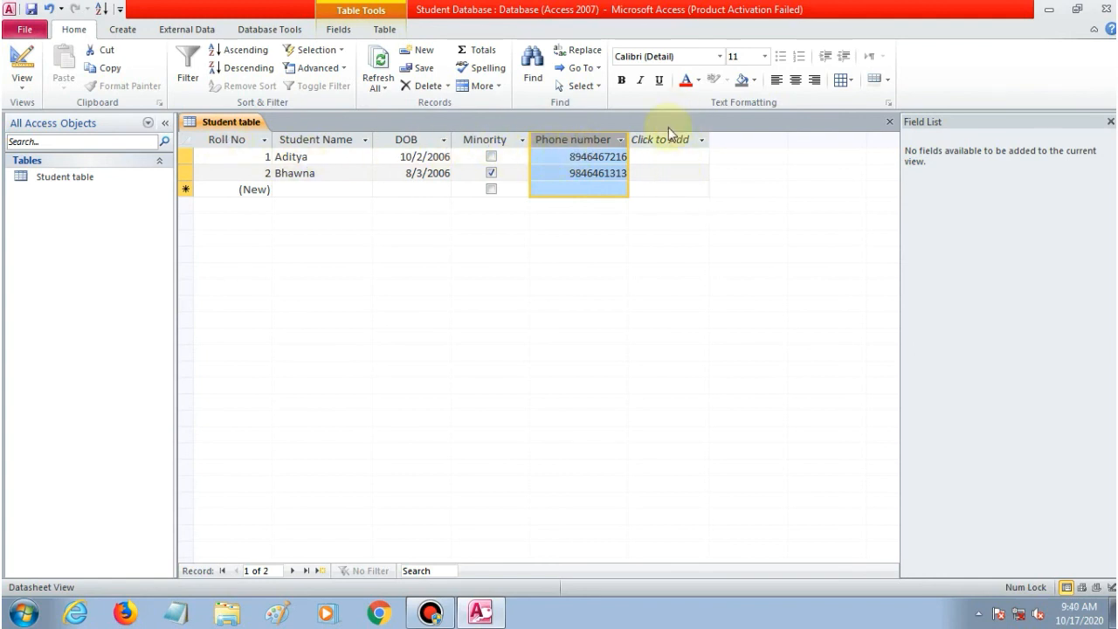
left_click(670, 139)
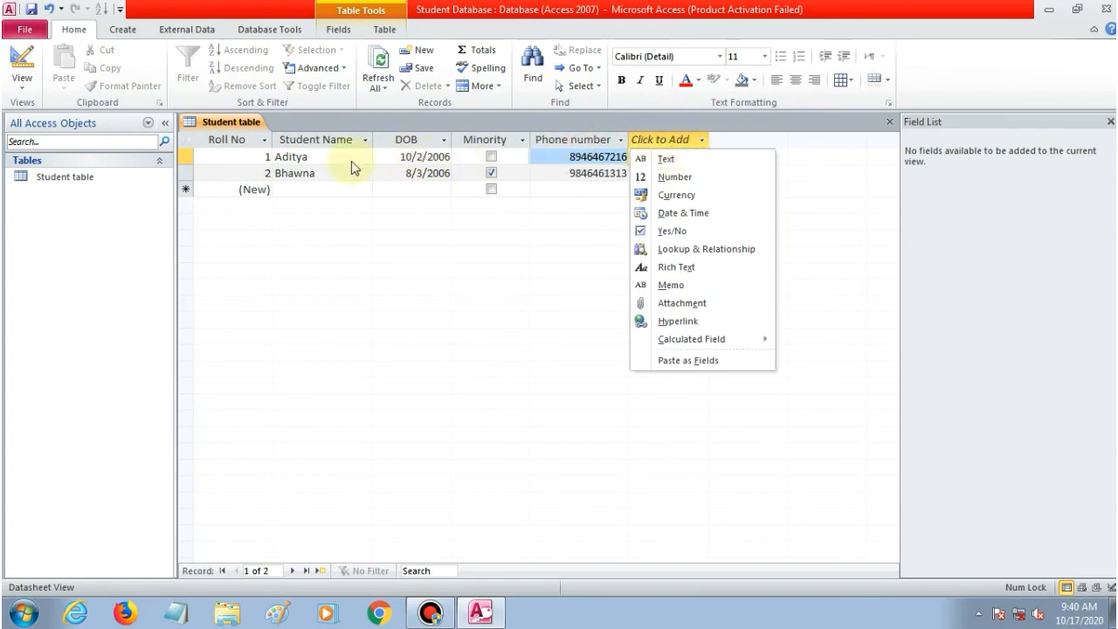
left_click(220, 140)
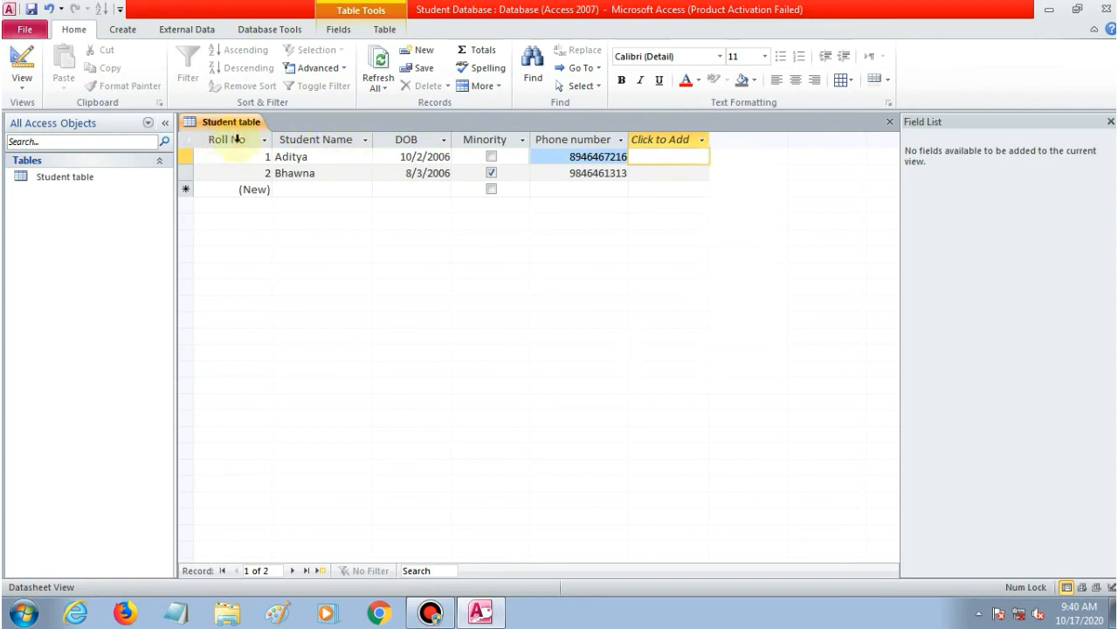
left_click(225, 140)
left_click(312, 140)
left_click(402, 140)
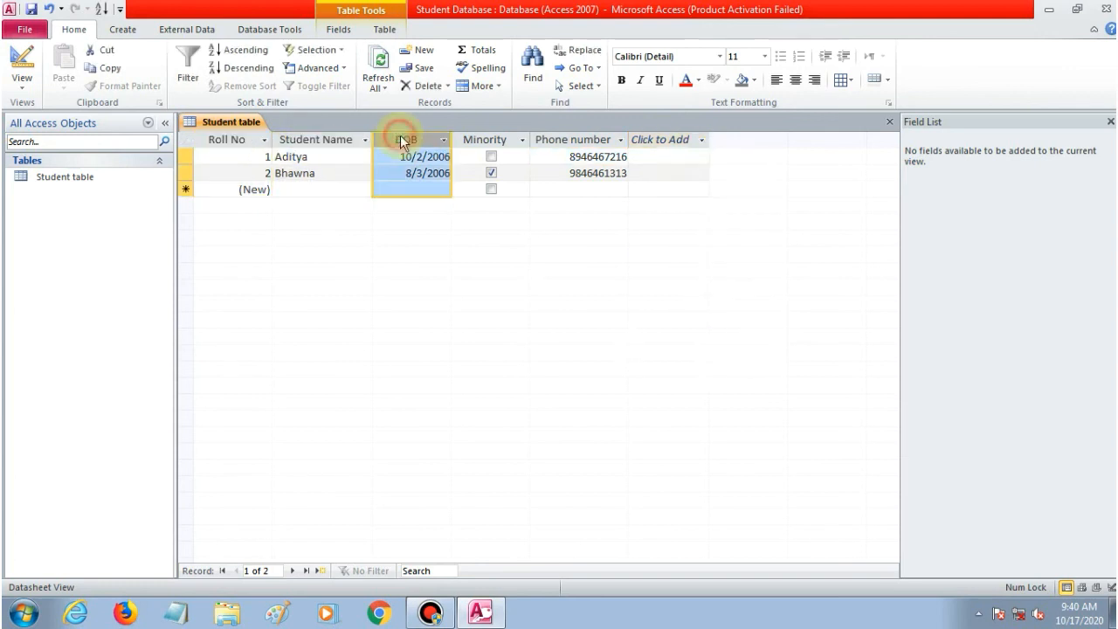
left_click(184, 157)
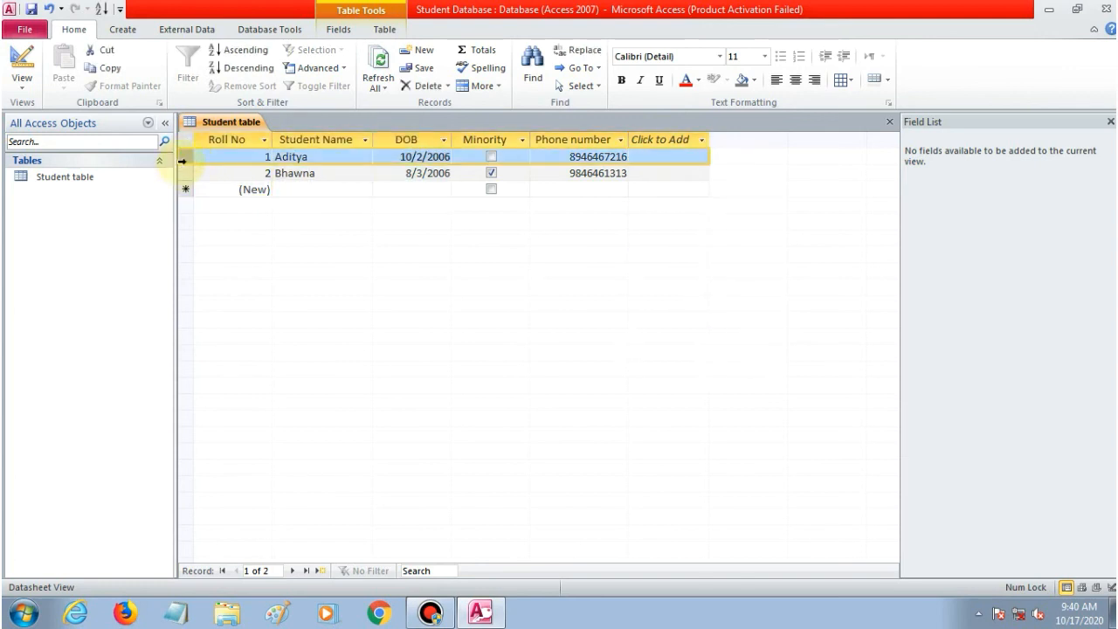
left_click(183, 172)
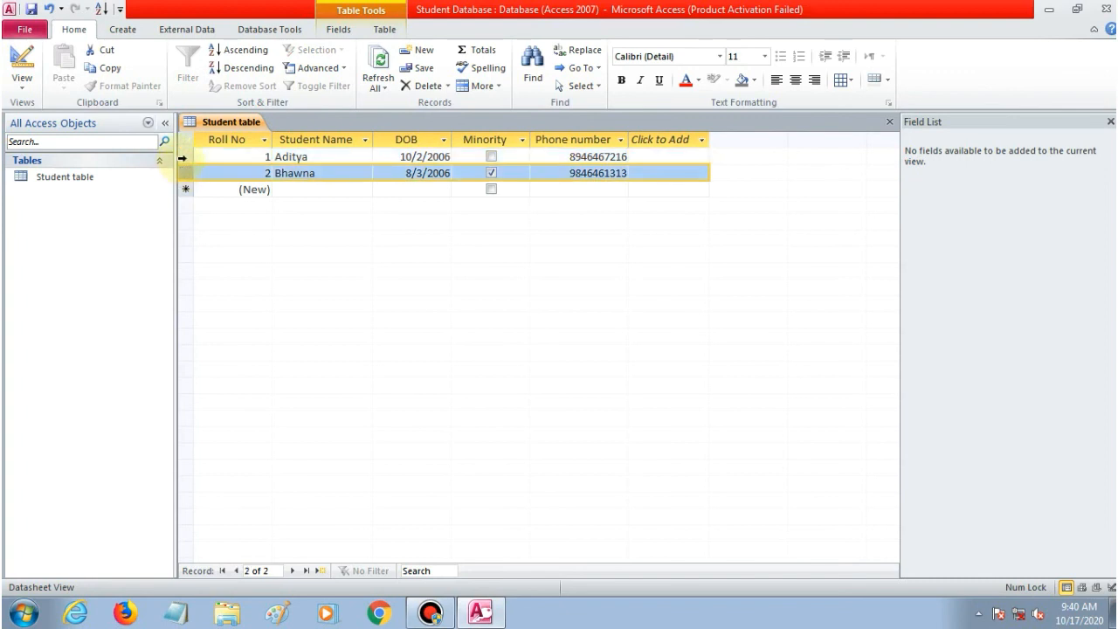
left_click(183, 157)
left_click(189, 172)
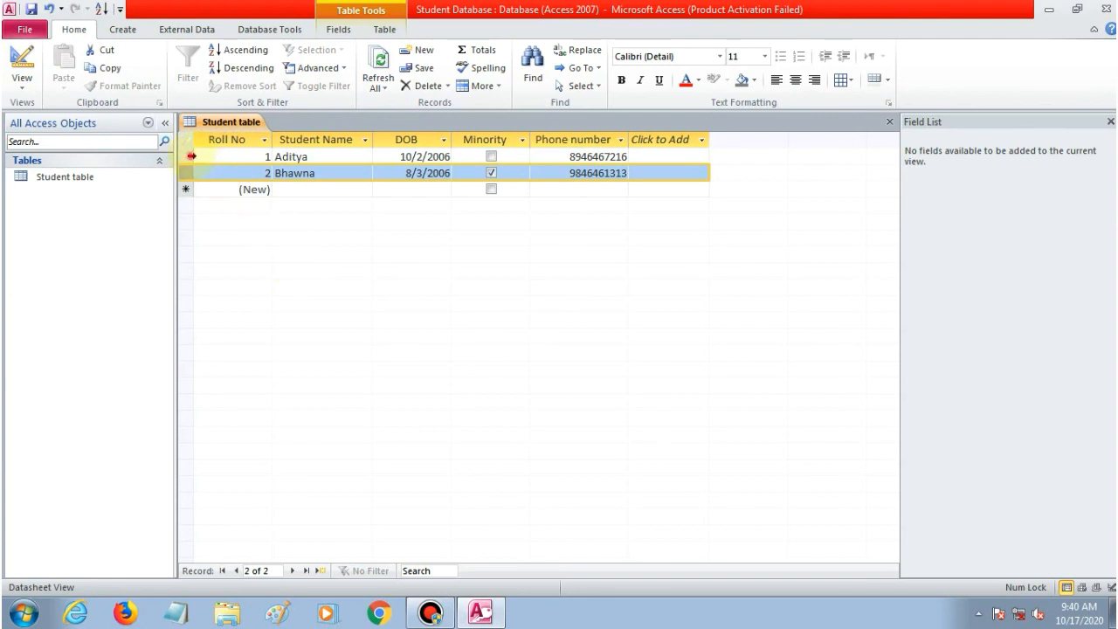
left_click(187, 157)
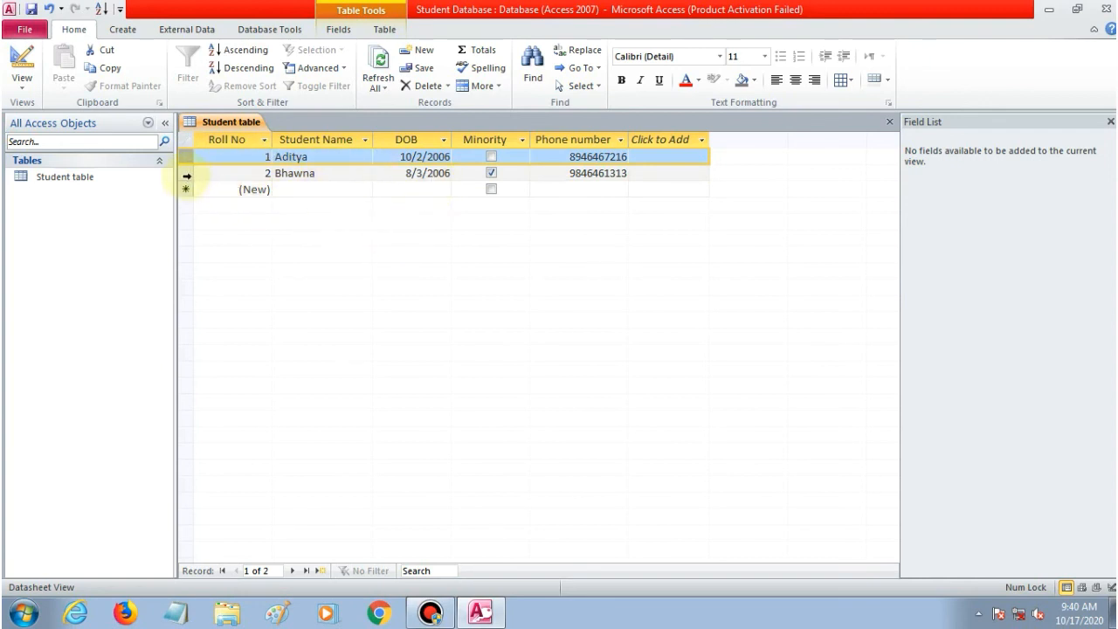
left_click(186, 173)
left_click(186, 189)
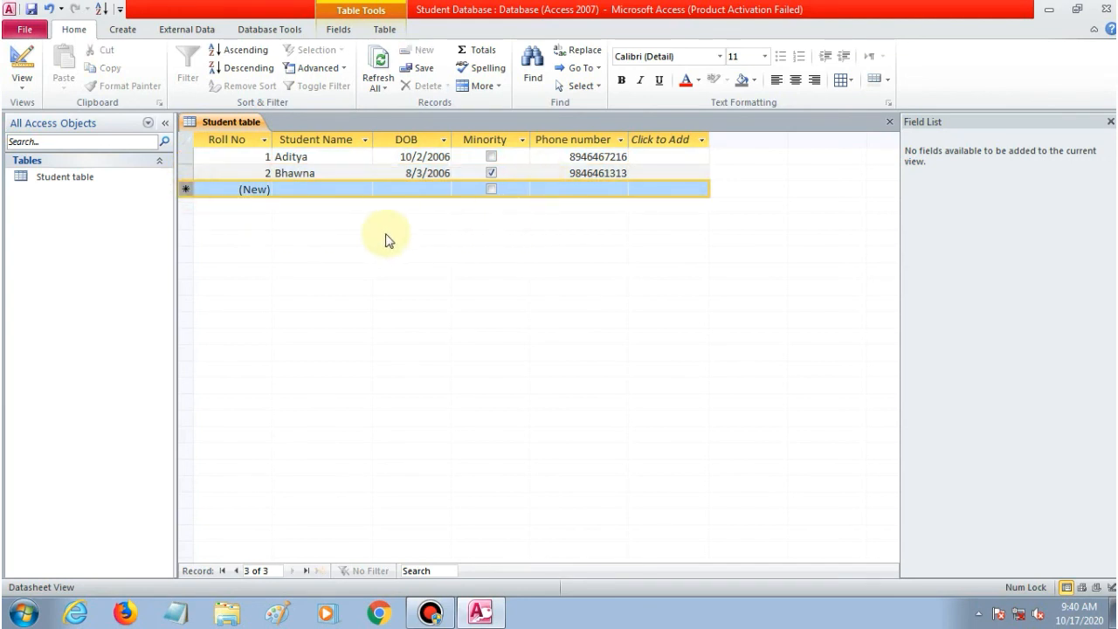
Save the Student Database from the File menu and exit Access 2010.
left_click(21, 30)
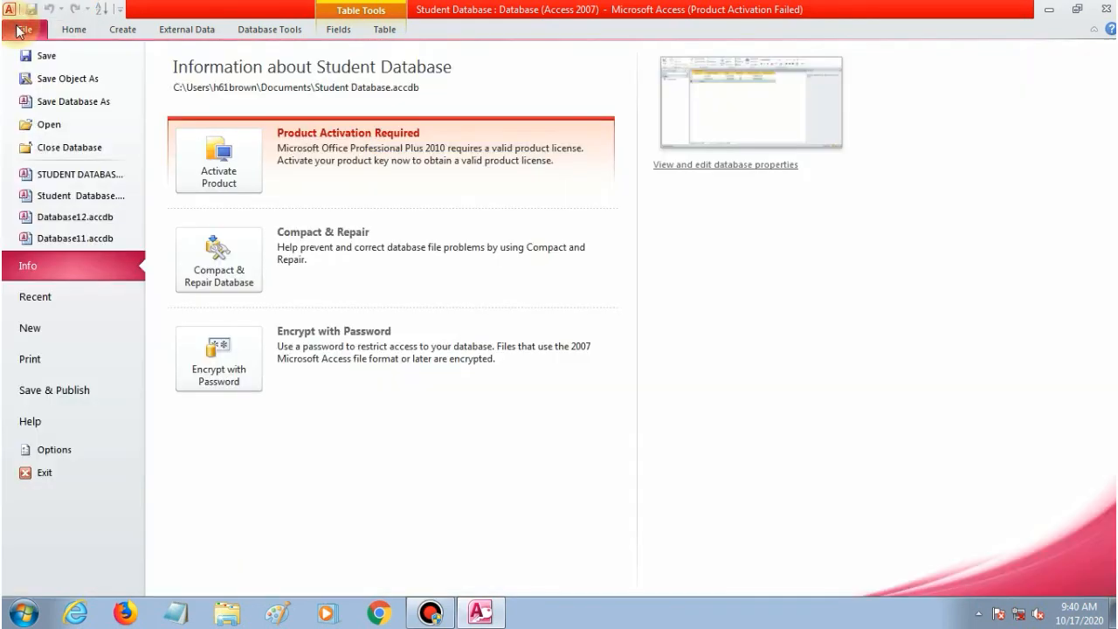
left_click(47, 56)
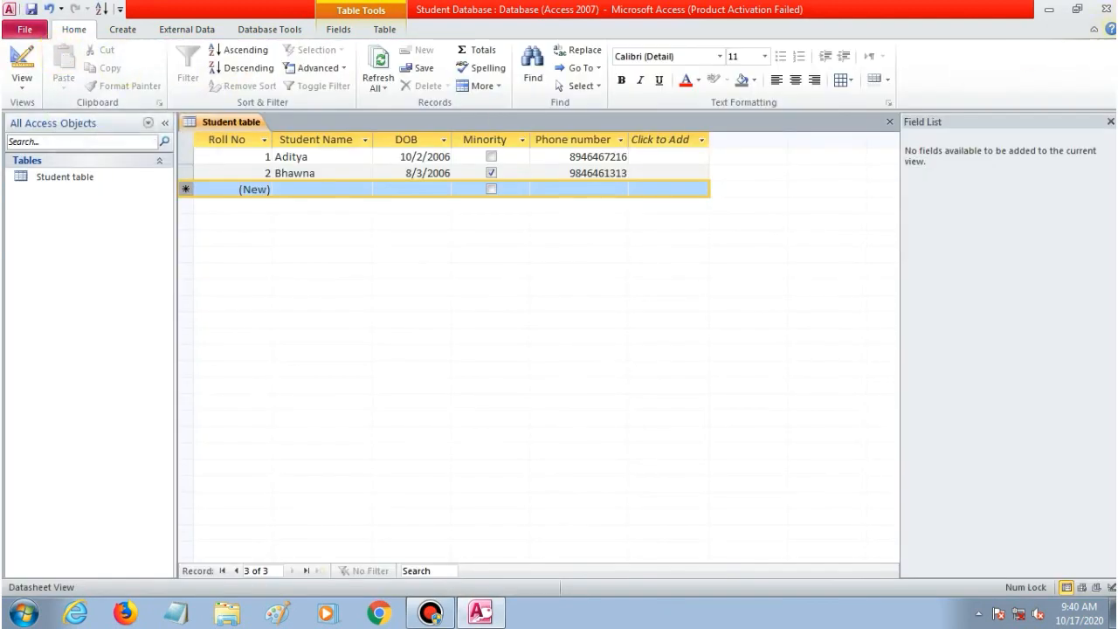
left_click(1105, 8)
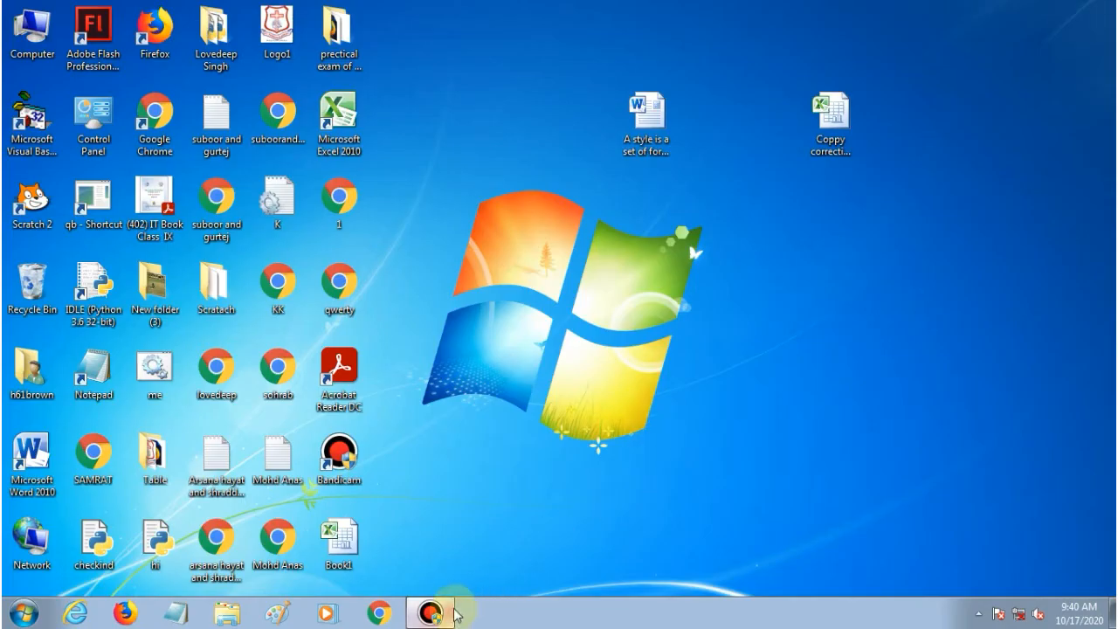